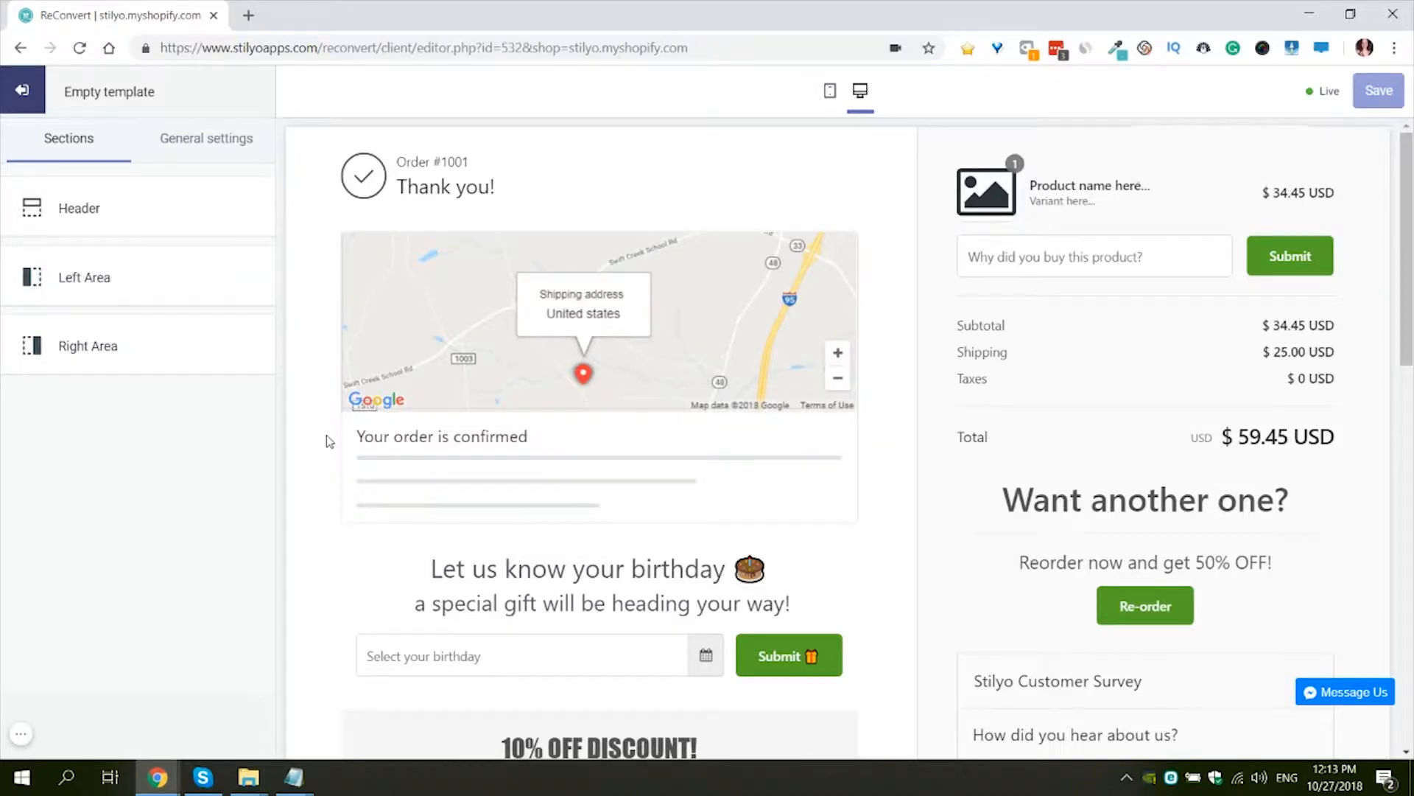
- Examine the birthday collector widget's settings, including its free text, date format, placeholder, button and thank you message
scroll(329, 439, down, 2)
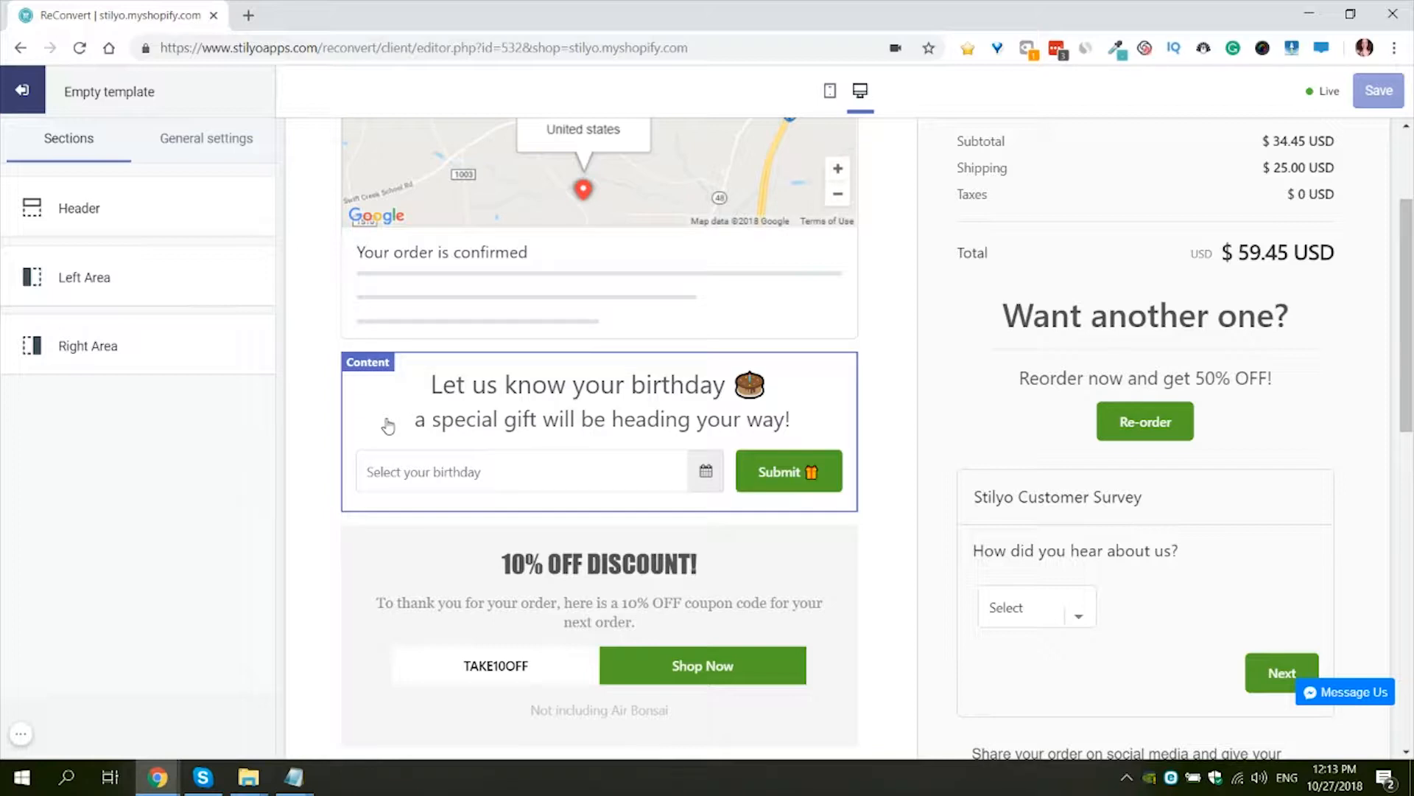
click(351, 448)
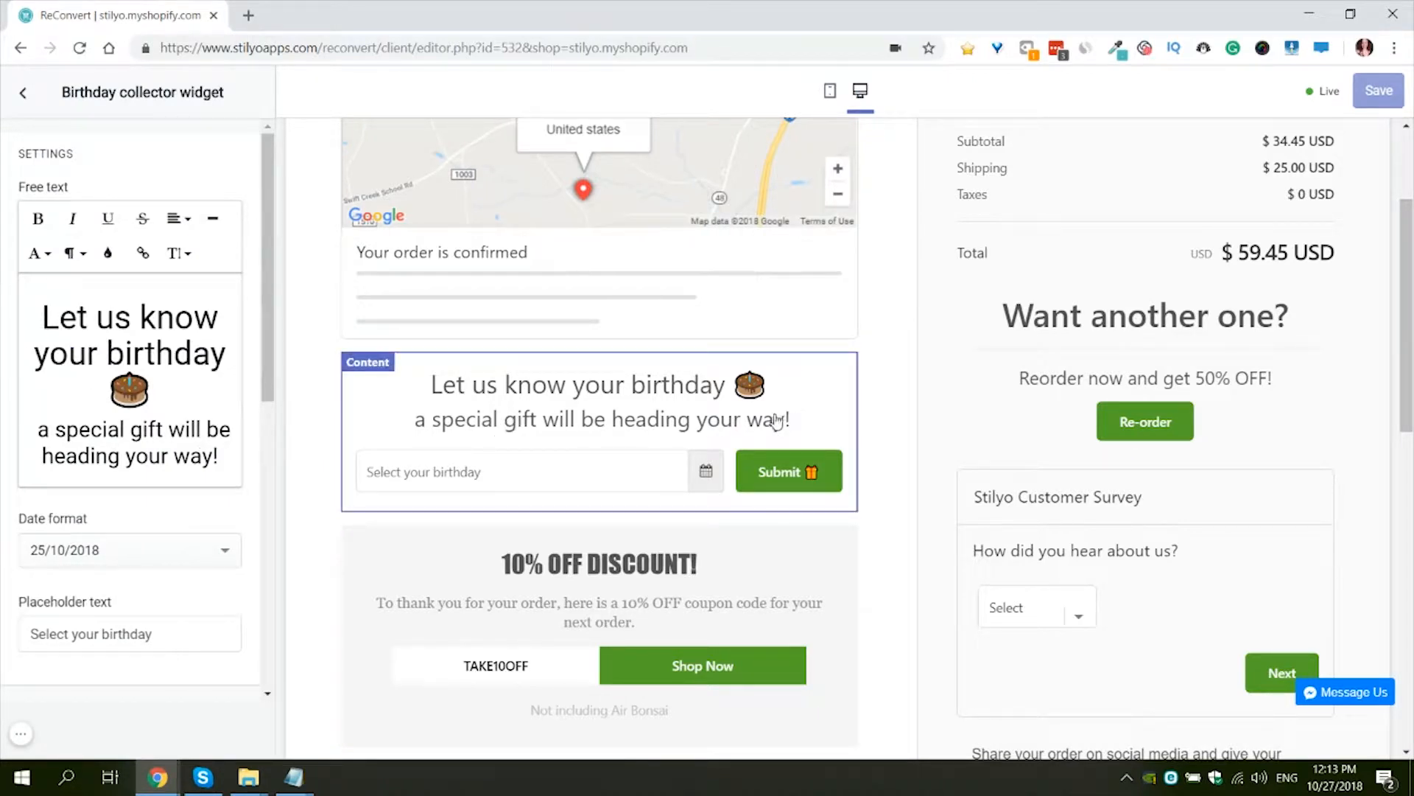
scroll(173, 414, down, 4)
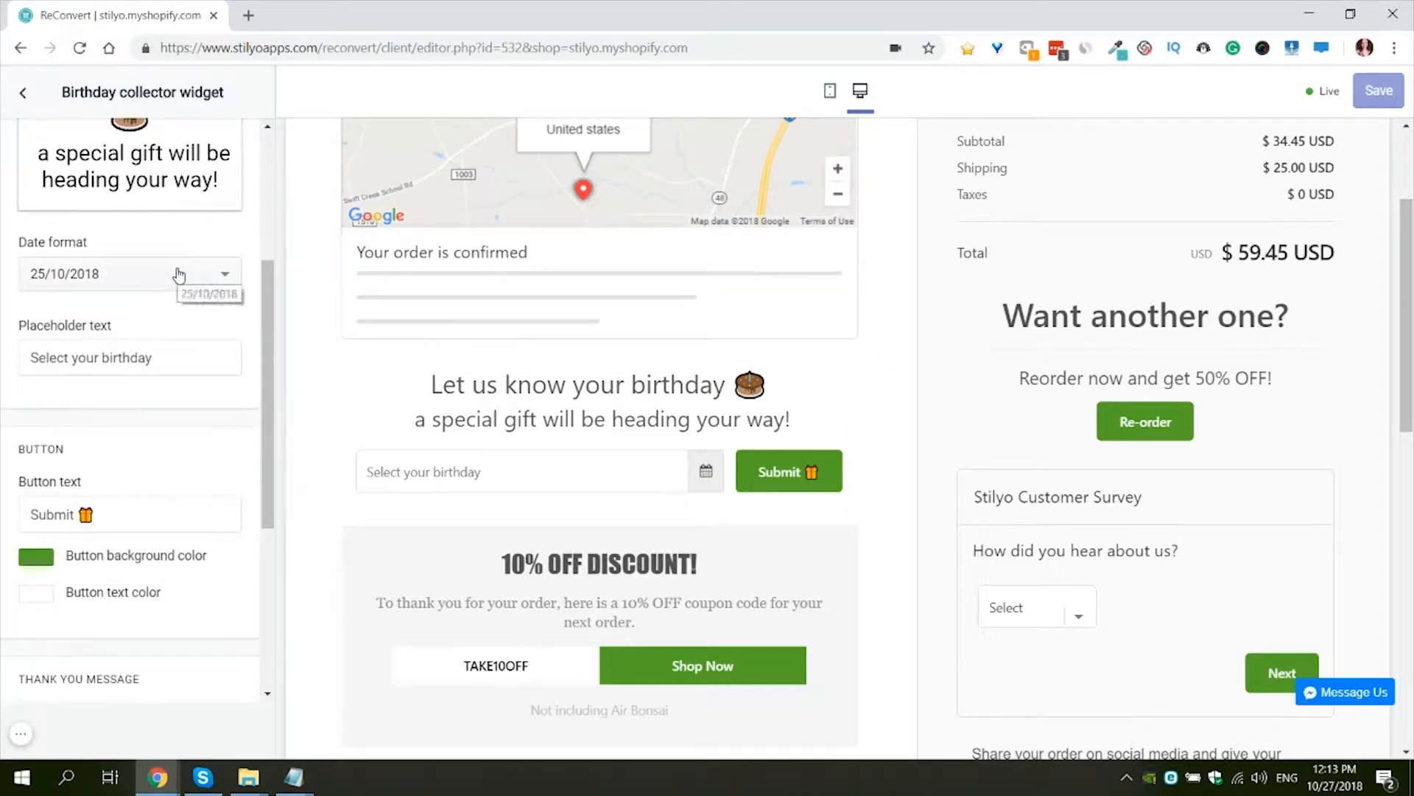
click(221, 275)
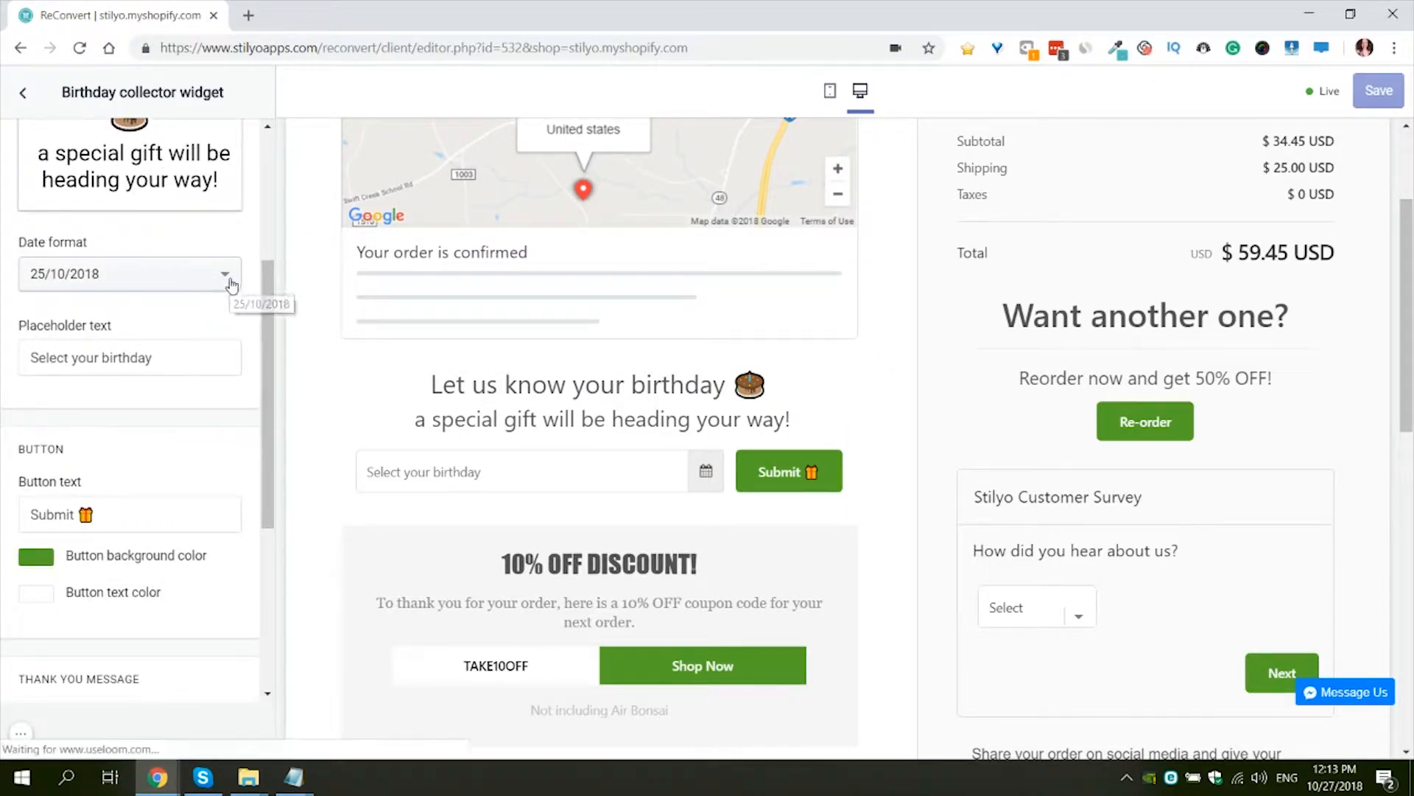
click(197, 235)
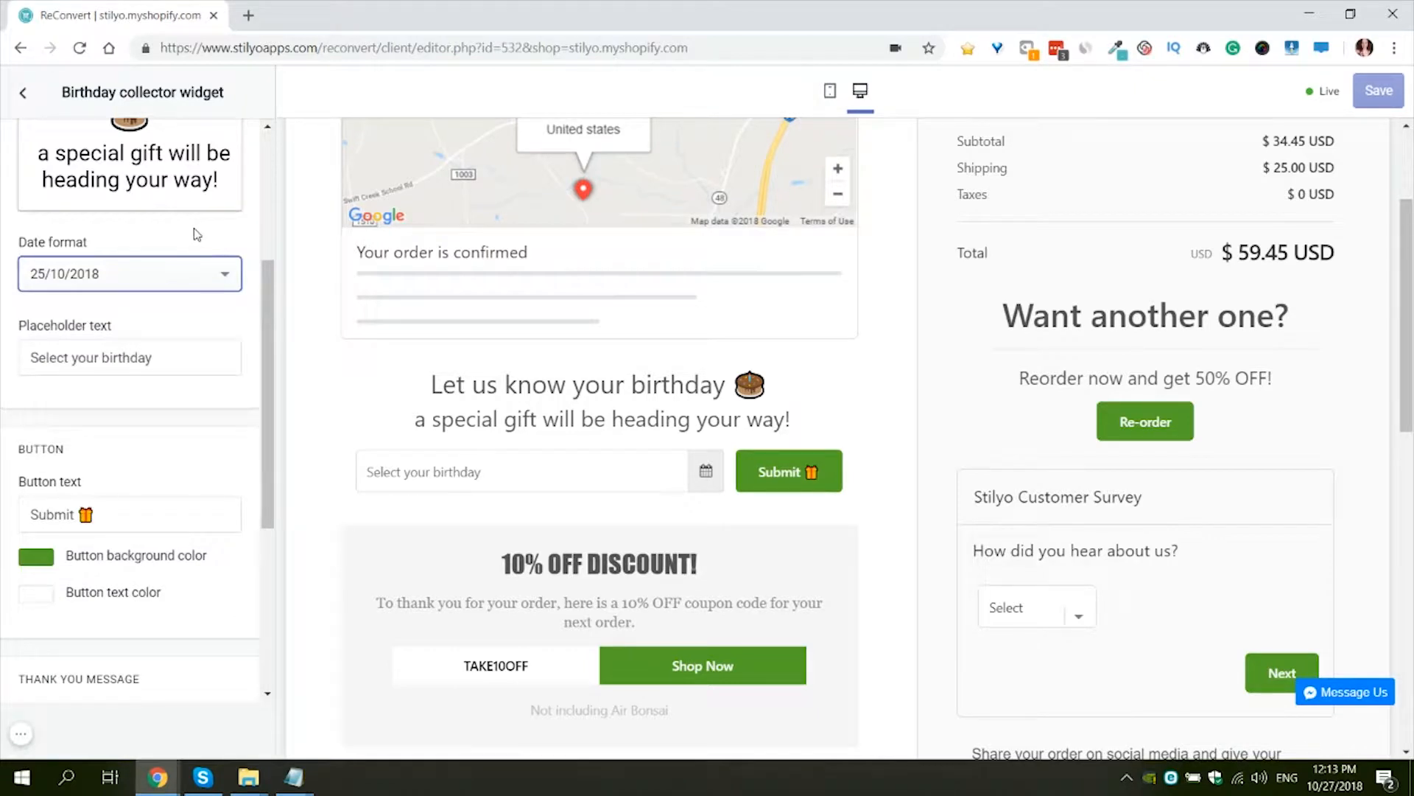
click(150, 355)
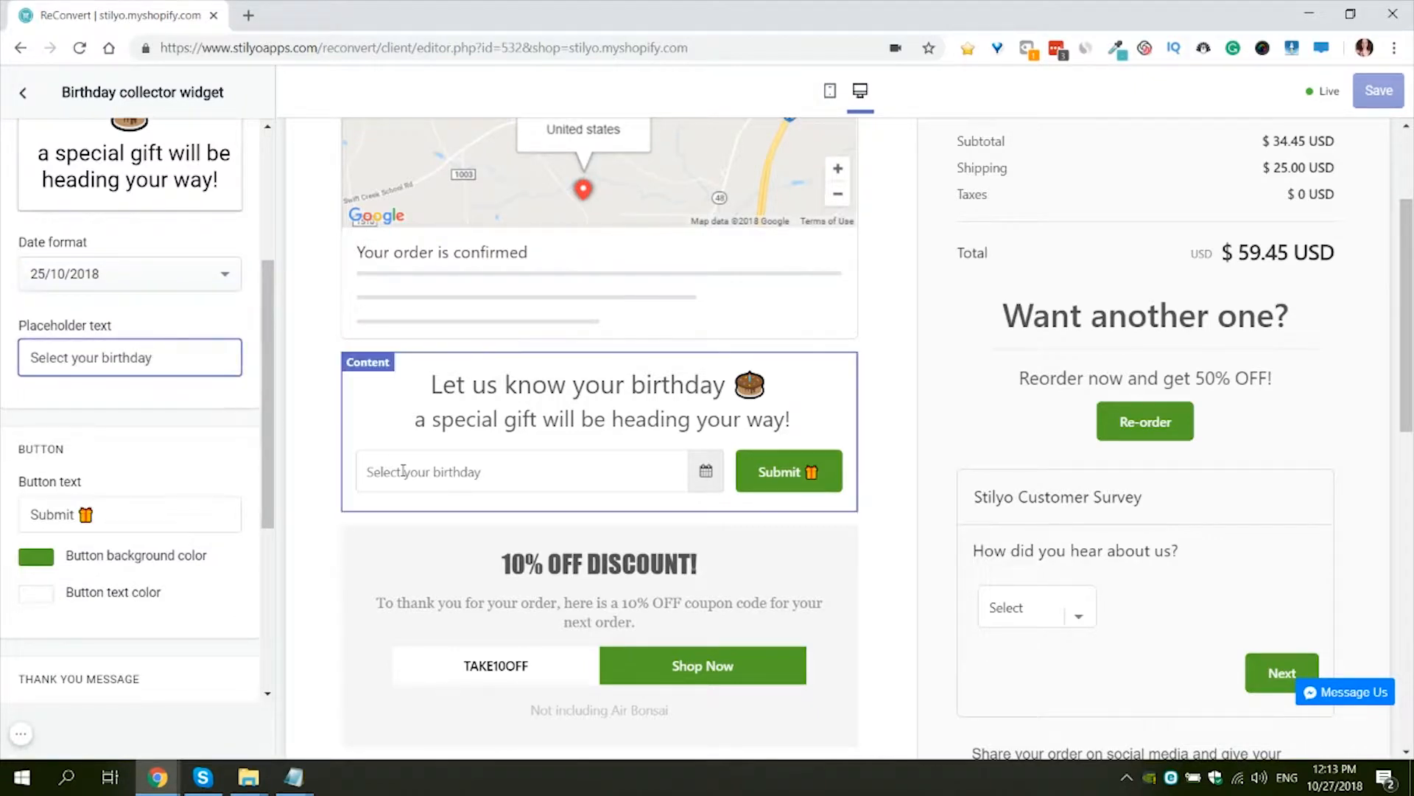
scroll(133, 391, down, 3)
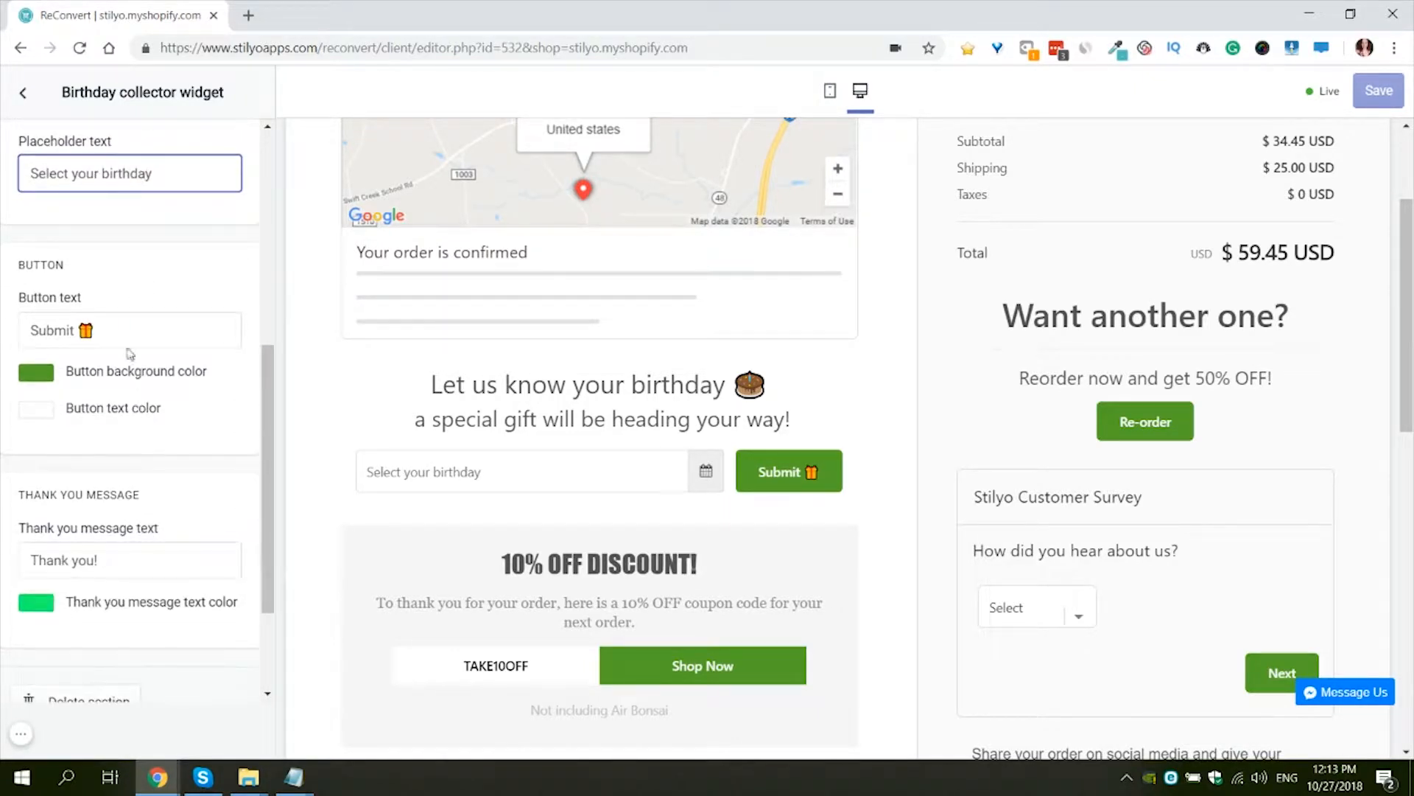
drag(32, 332, 106, 332)
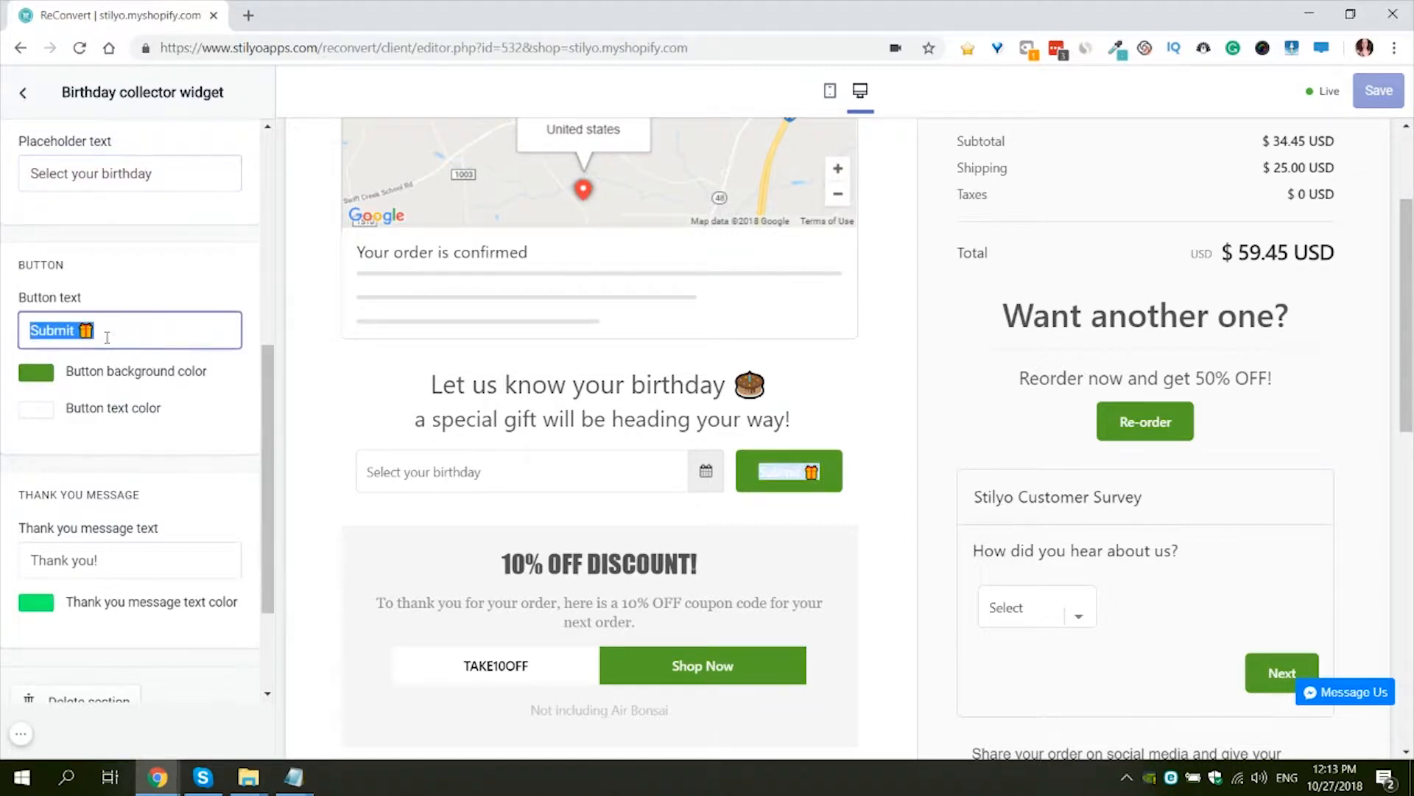
click(93, 392)
scroll(81, 442, down, 3)
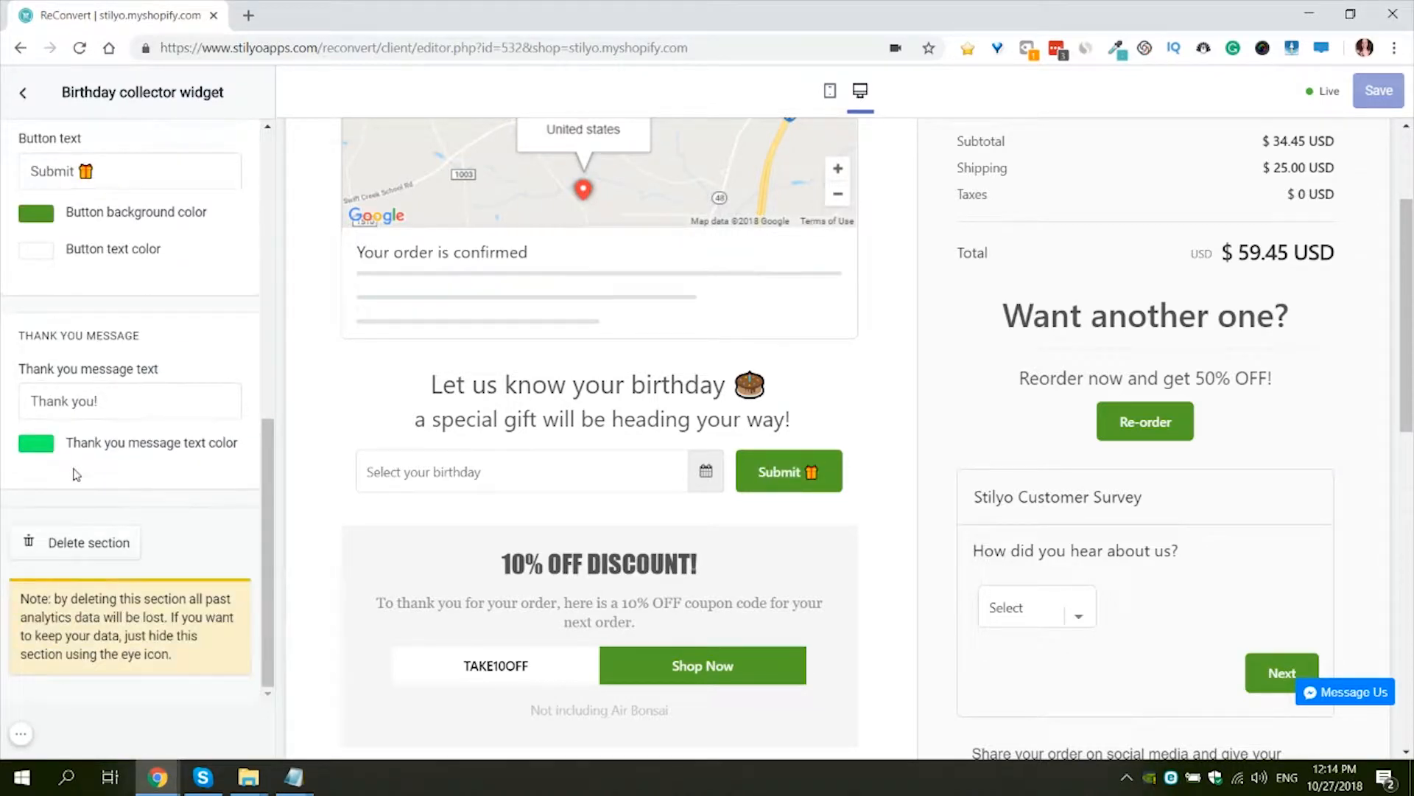
scroll(152, 543, up, 10)
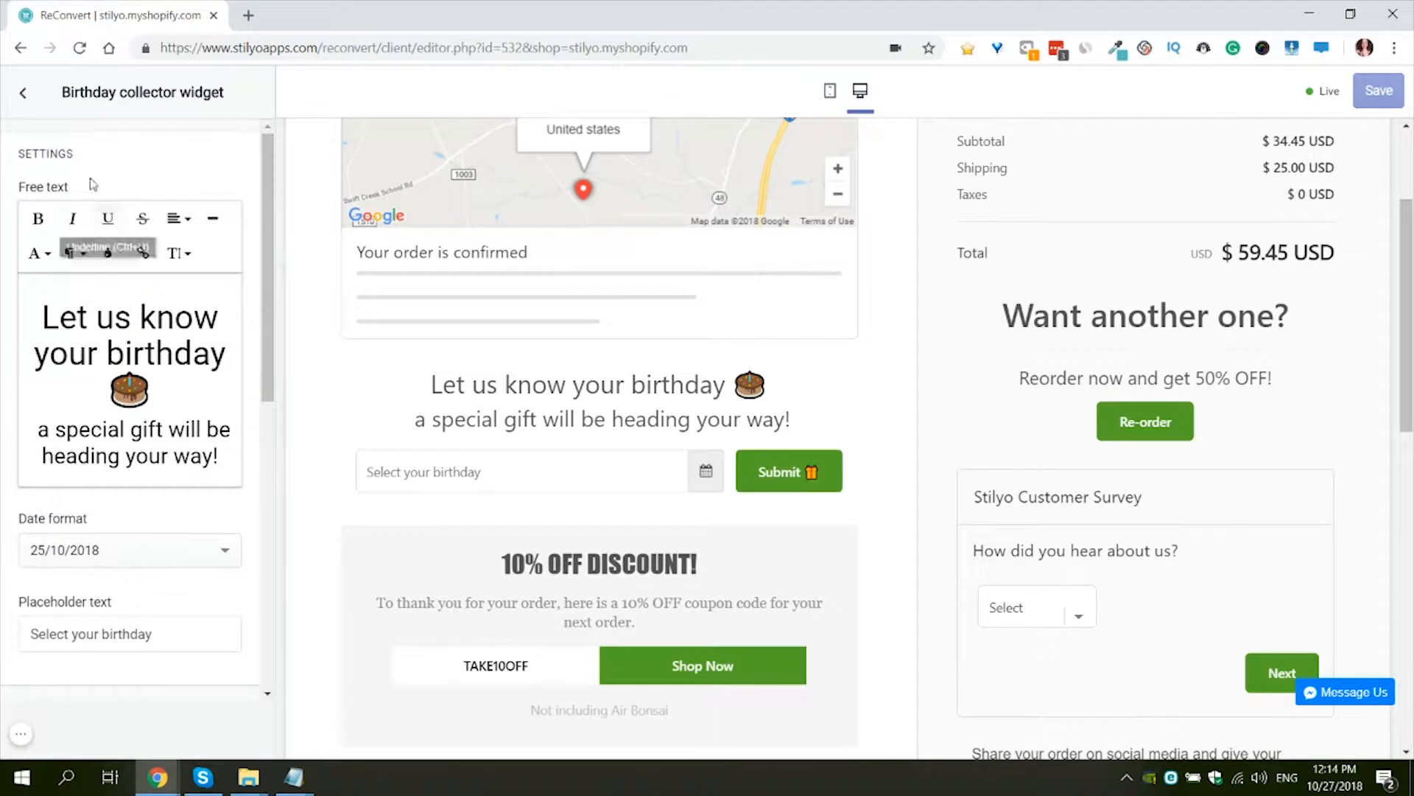
- Leave the template editor and go to the third party birthday integration section of the ReConvert settings
click(27, 94)
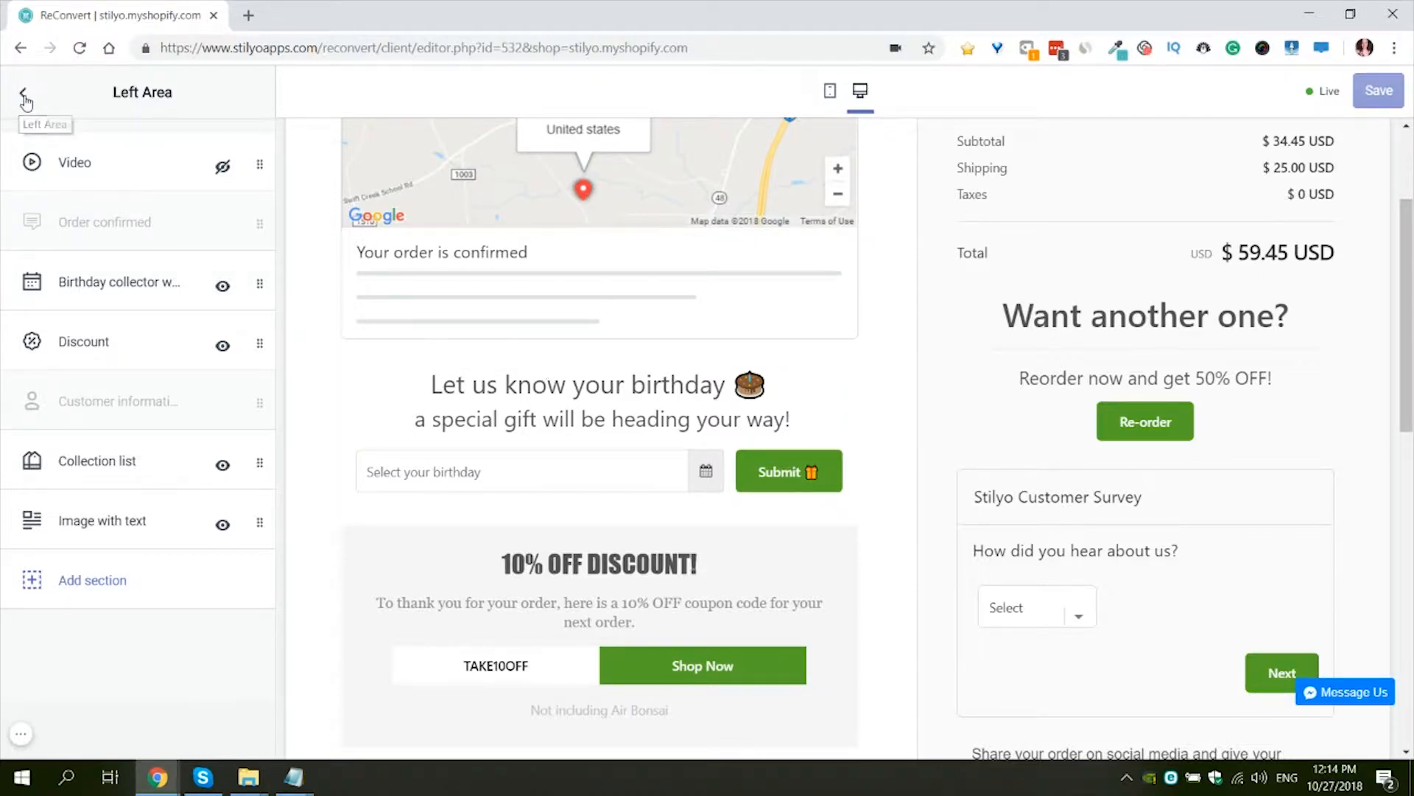
click(23, 92)
click(23, 92)
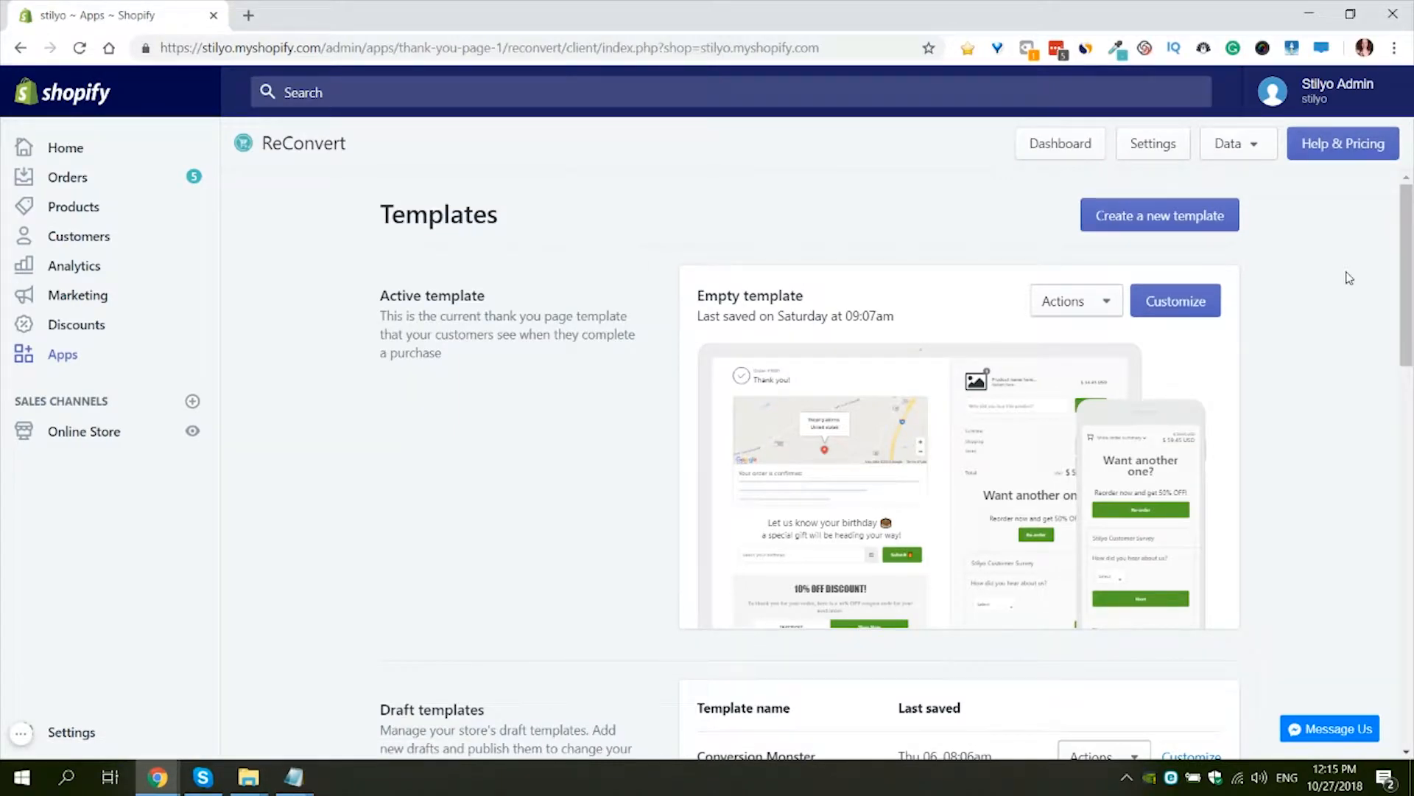
click(1160, 147)
scroll(1274, 332, down, 4)
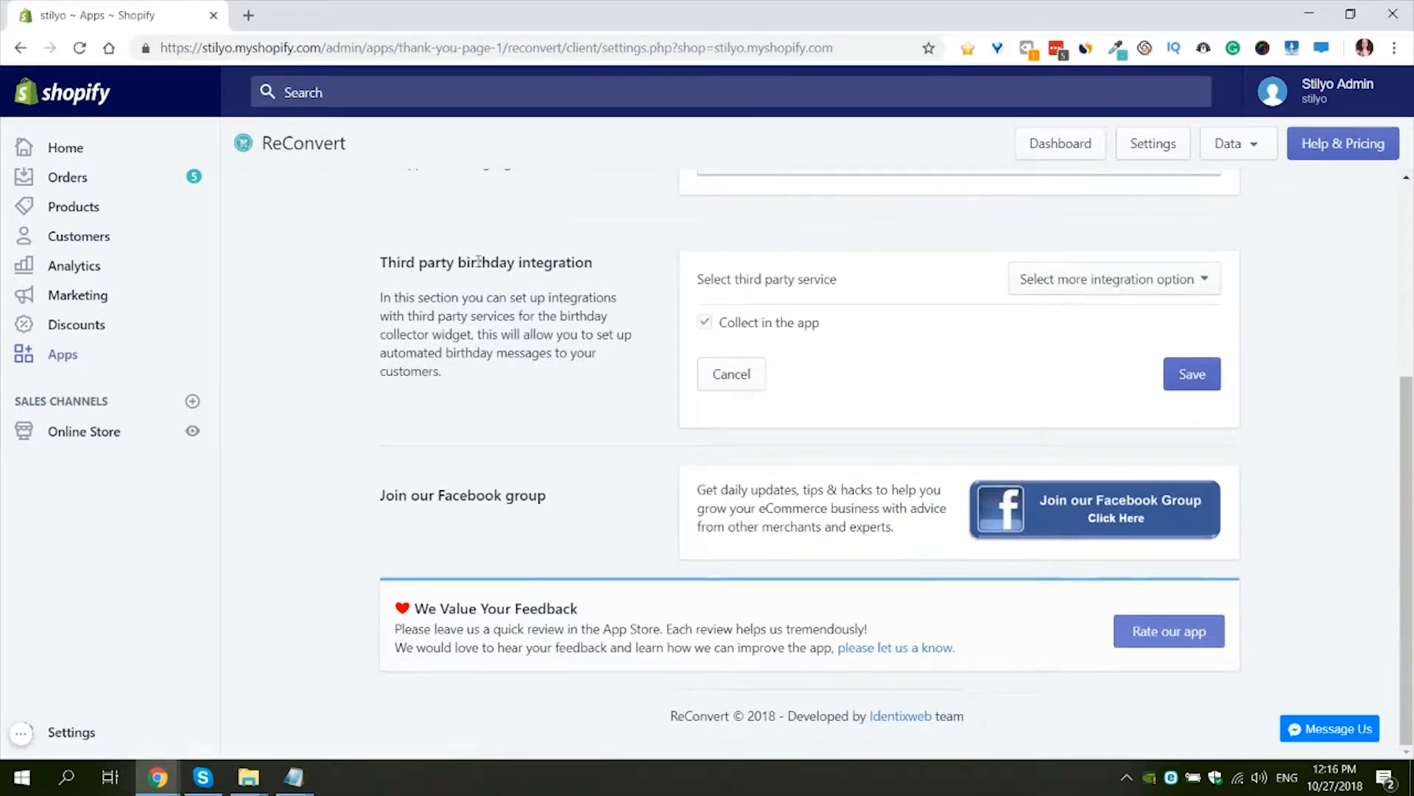
- Choose Tobi as the third party birthday service and add its SMS + FREE Facebook Messenger app from the Shopify App Store
click(703, 321)
click(1214, 285)
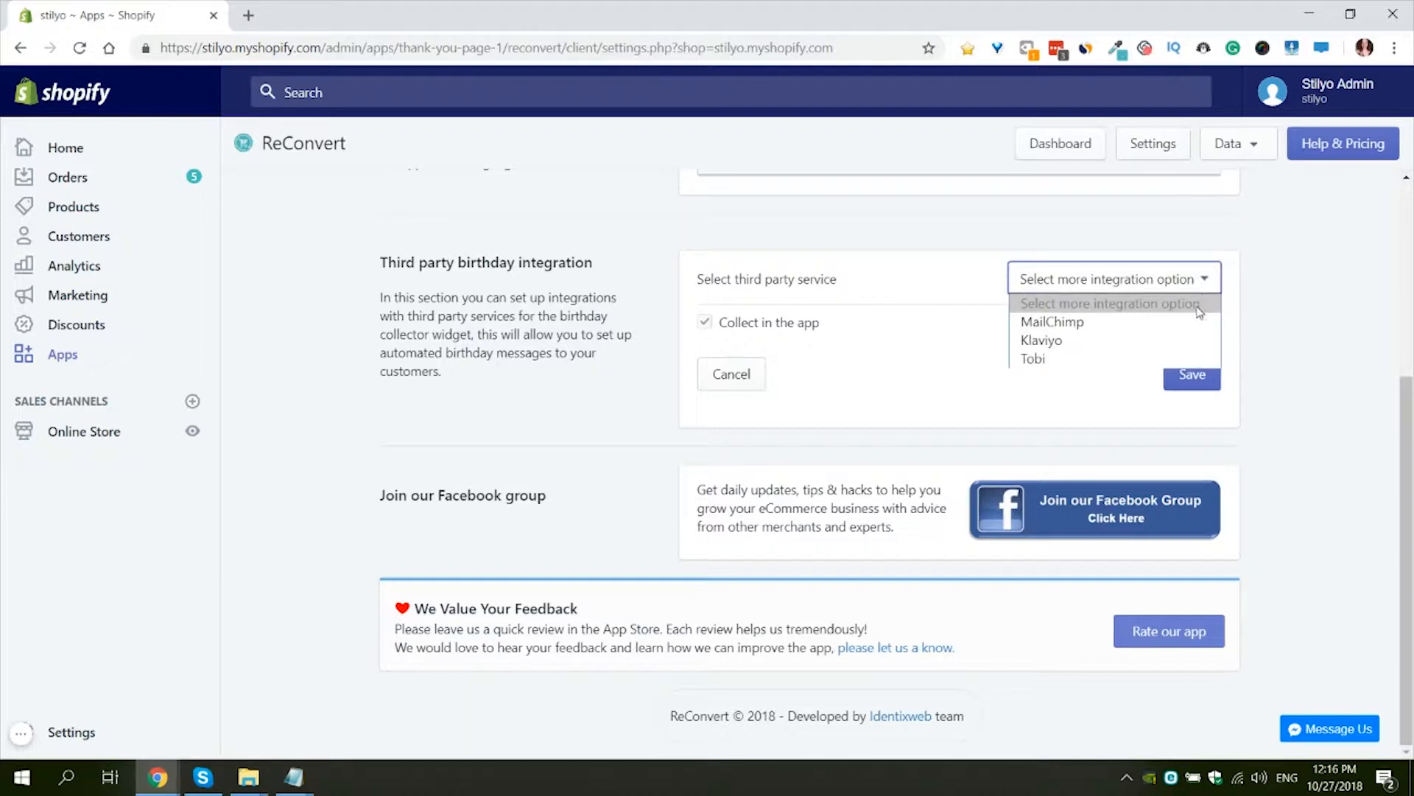
click(1184, 358)
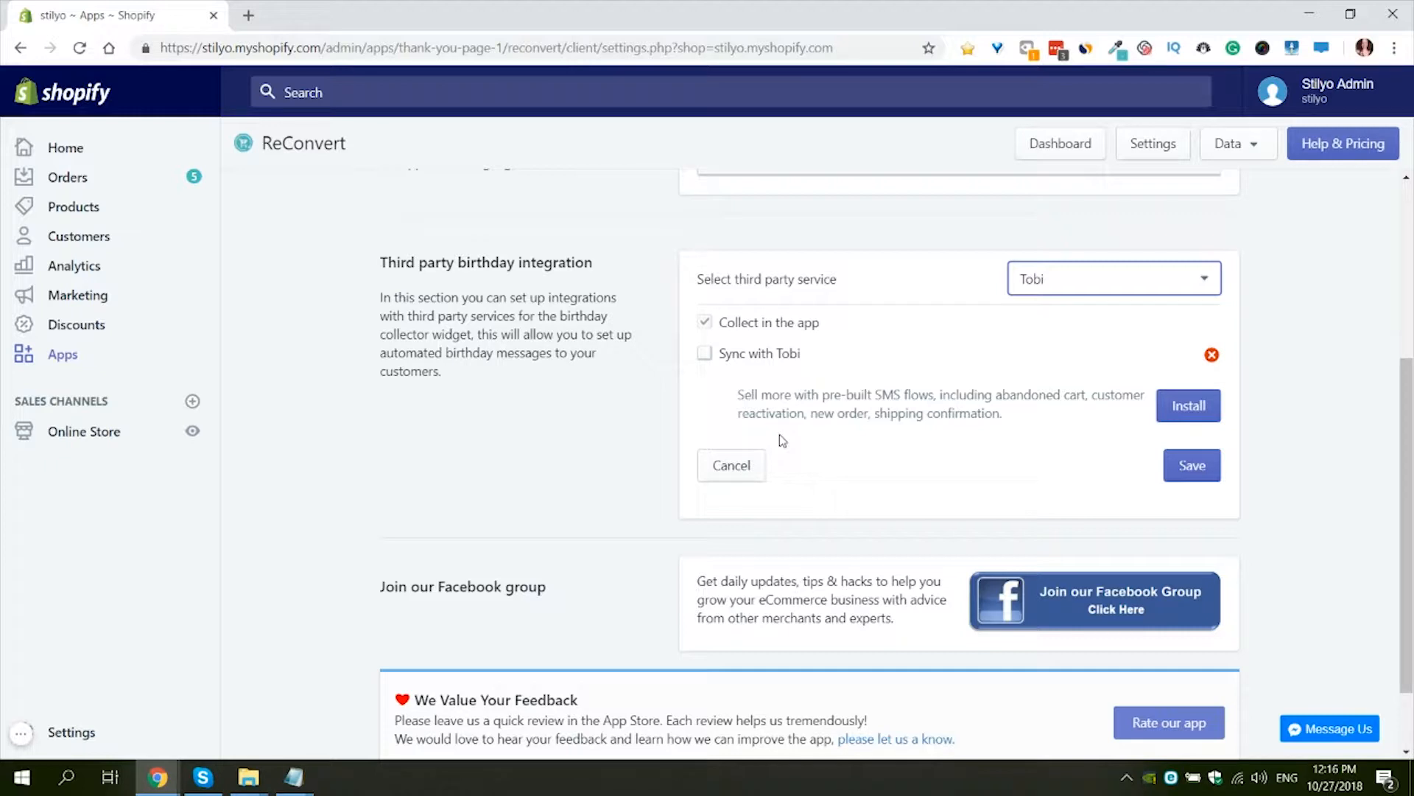
click(1200, 413)
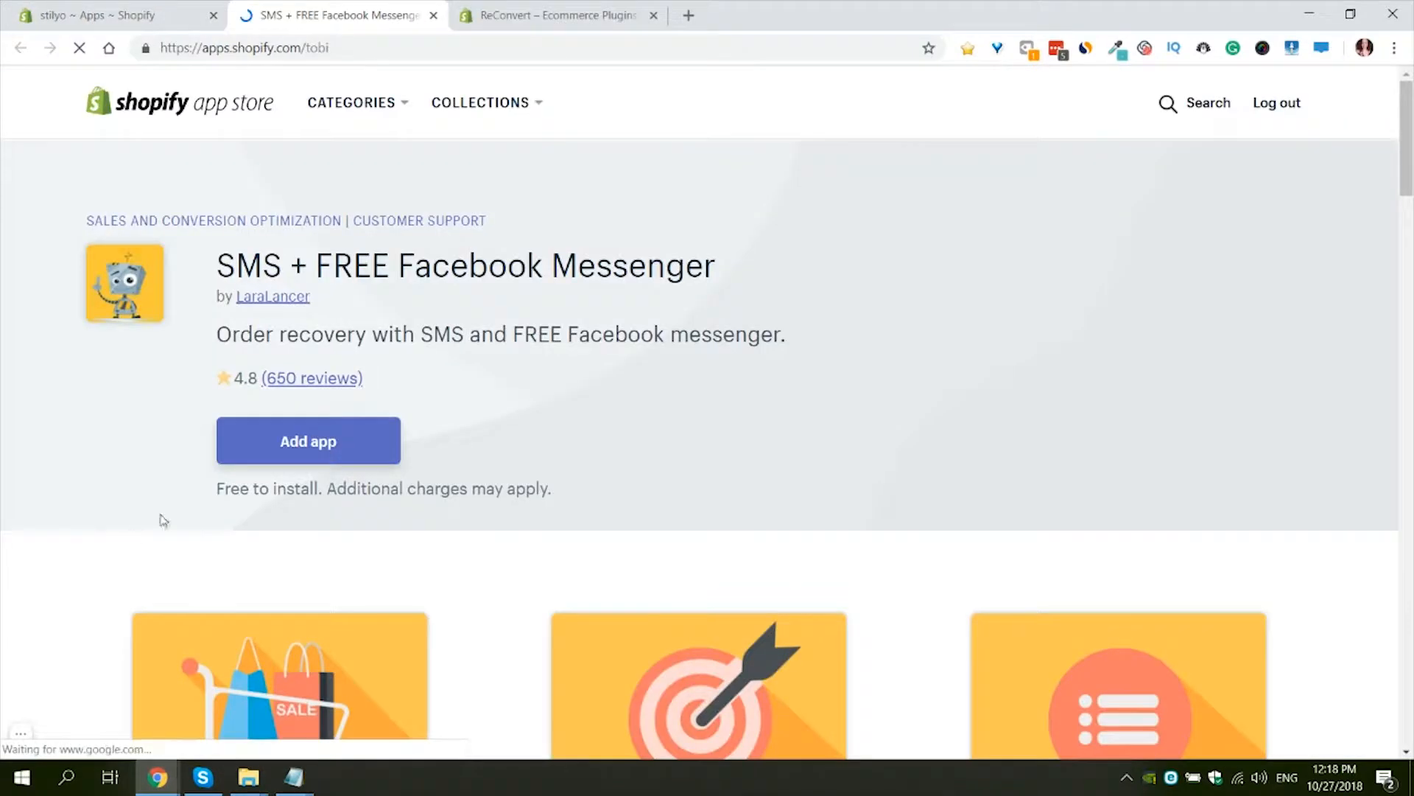
click(248, 451)
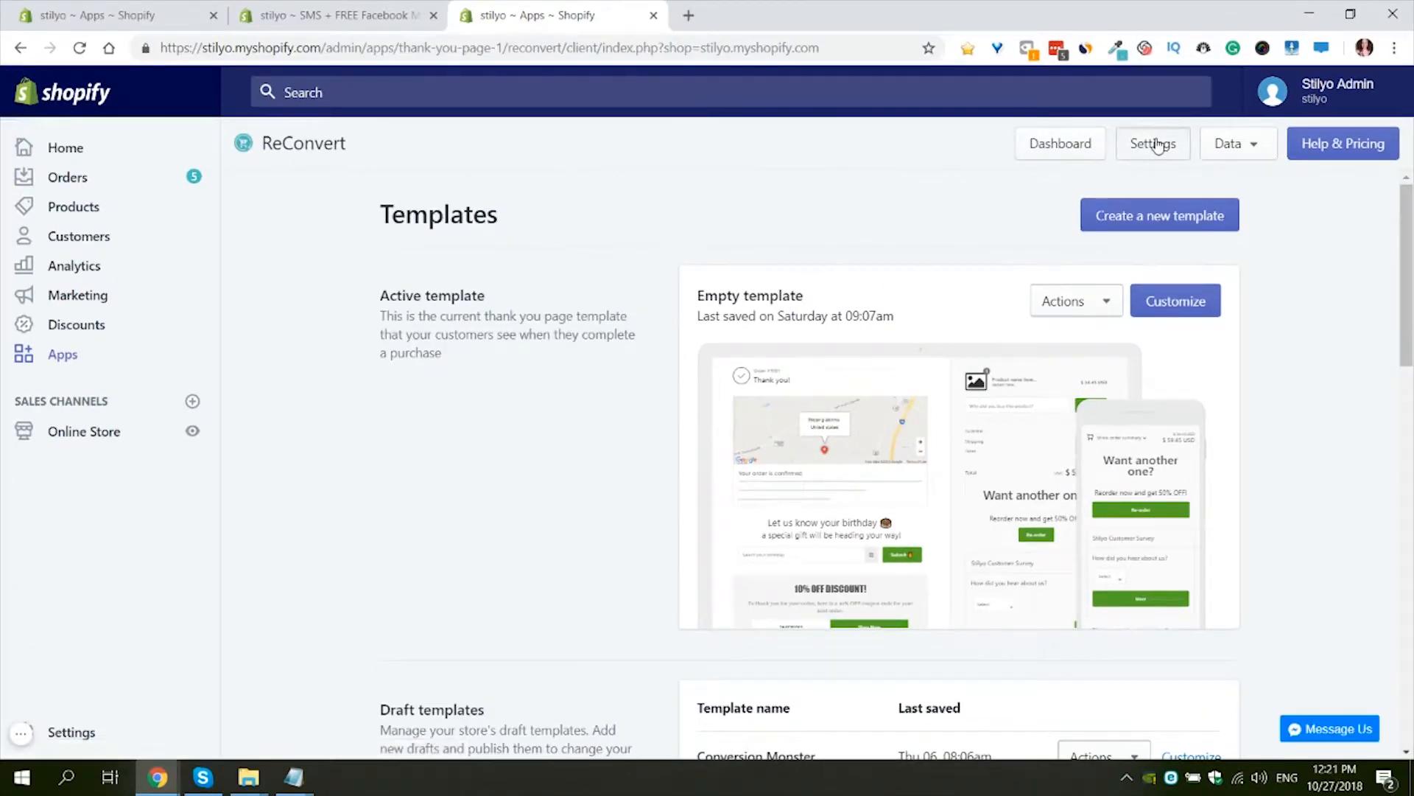
- In the ReConvert settings, select Tobi as the third party birthday service and save the integration
click(1158, 144)
scroll(1219, 398, down, 3)
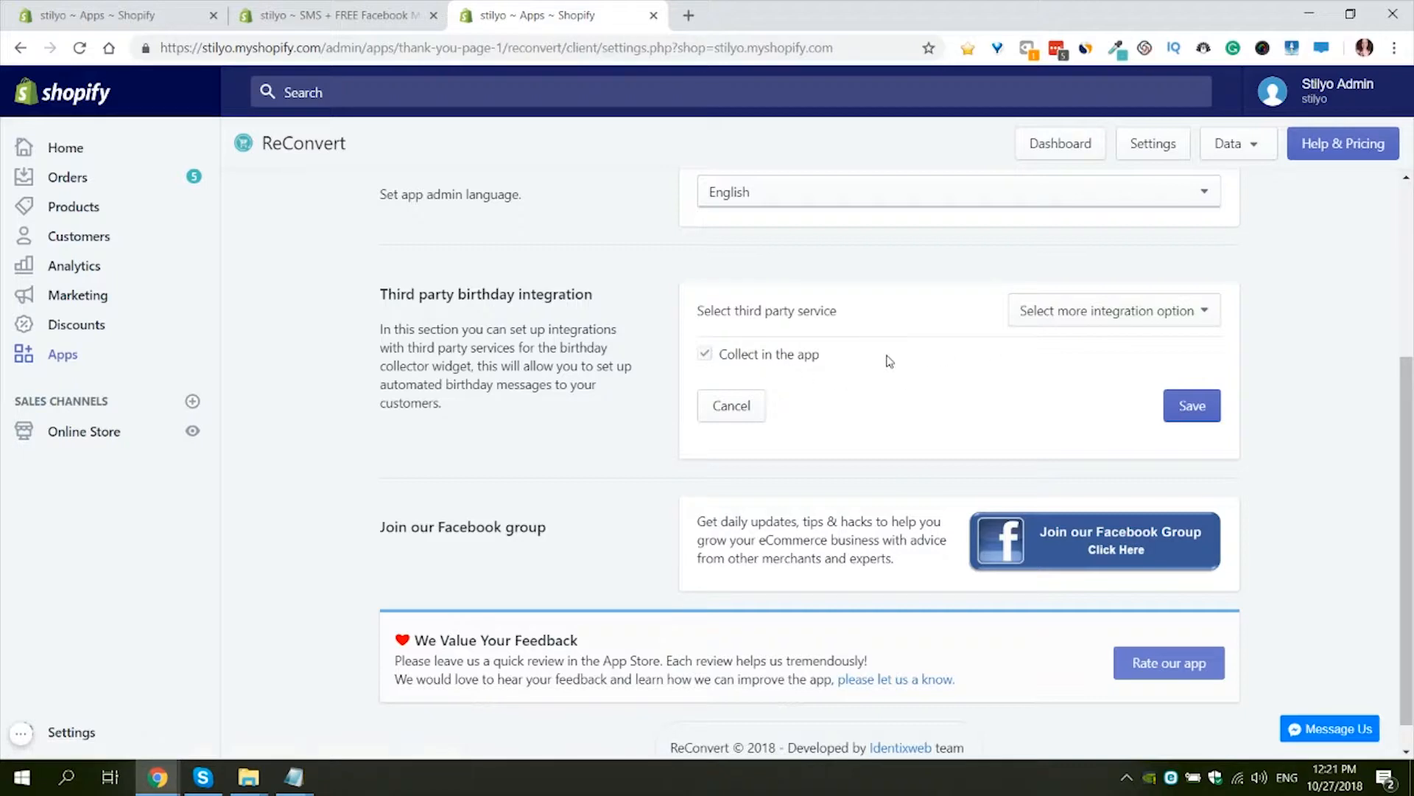
click(1100, 317)
click(1040, 390)
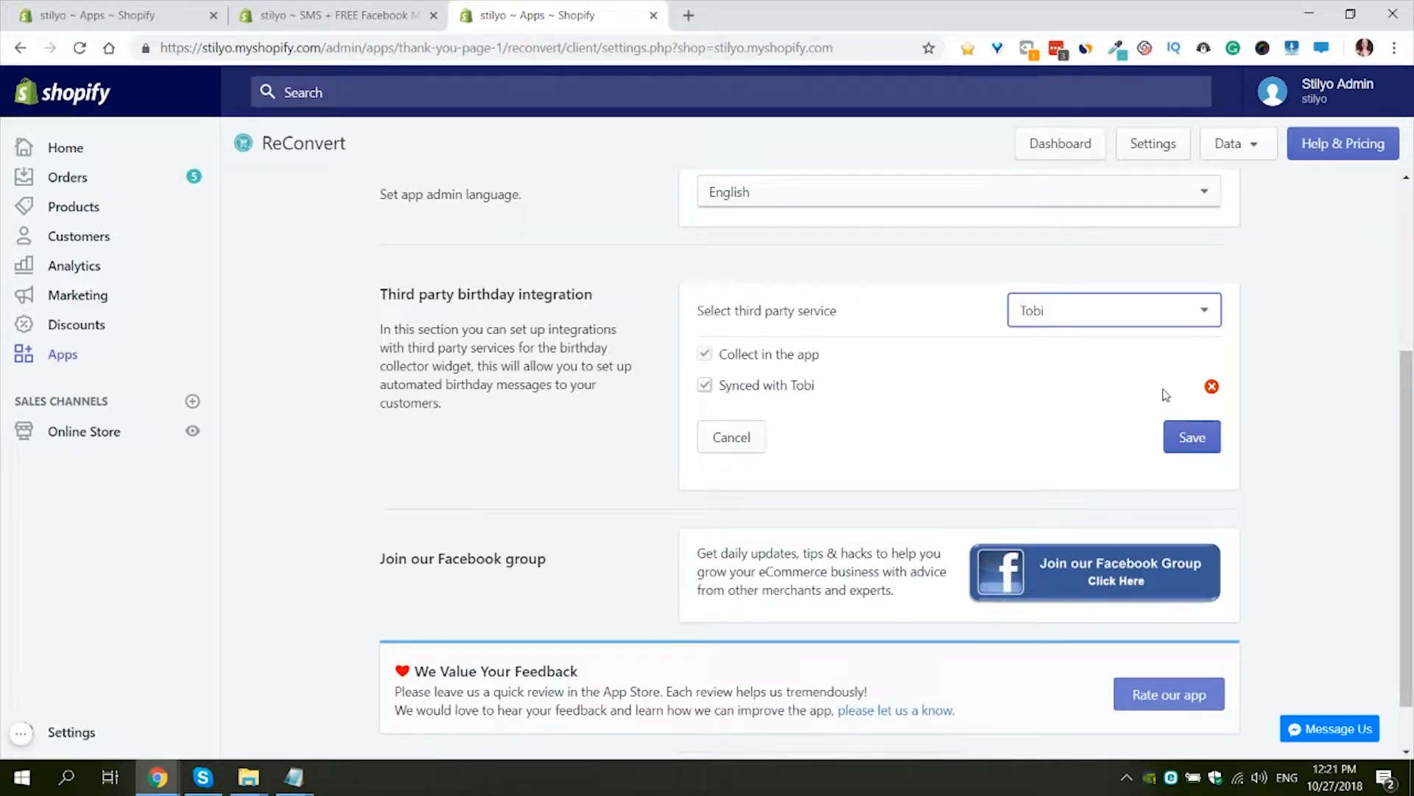
click(1194, 445)
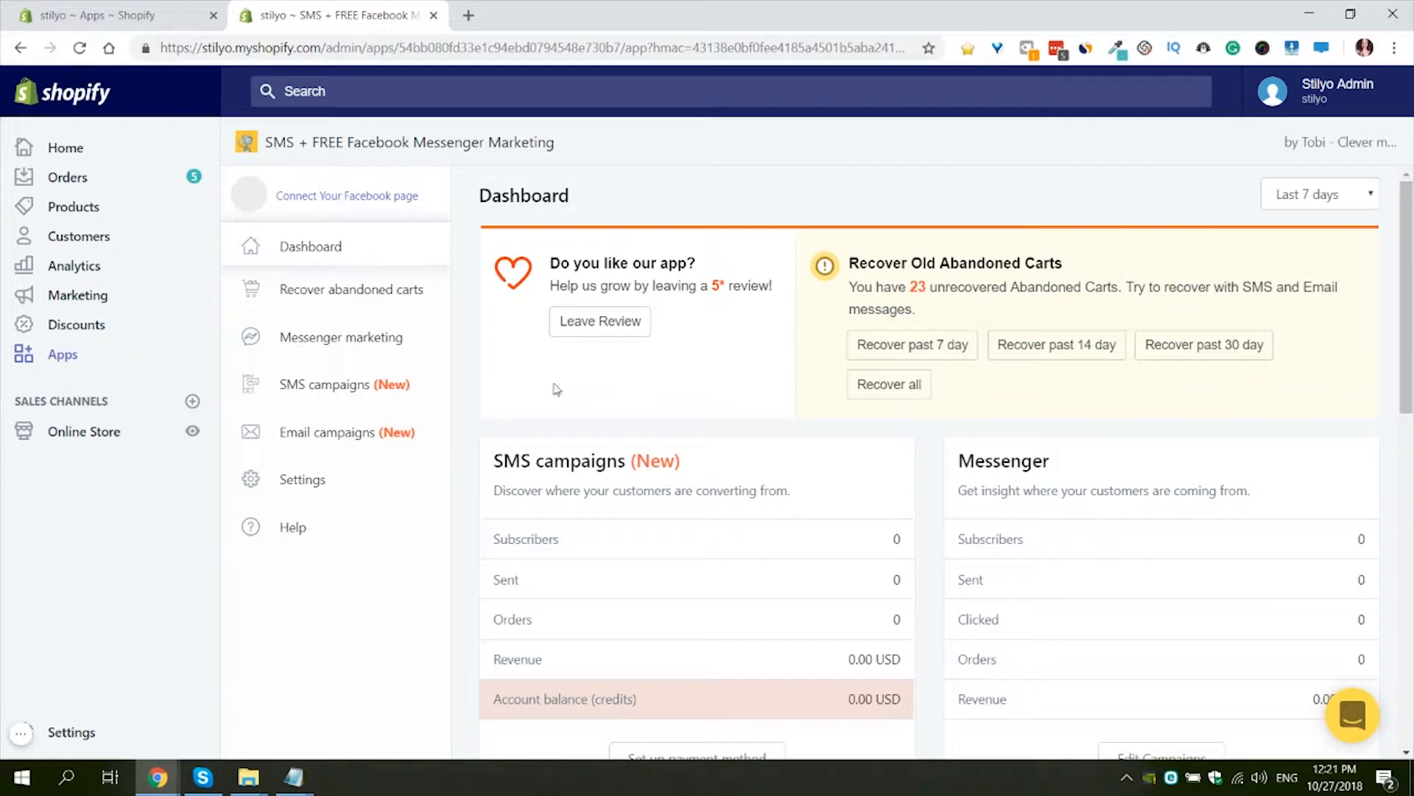
- Open the Happy birthday automation among the SMS campaign automations of the Tobi app
click(347, 392)
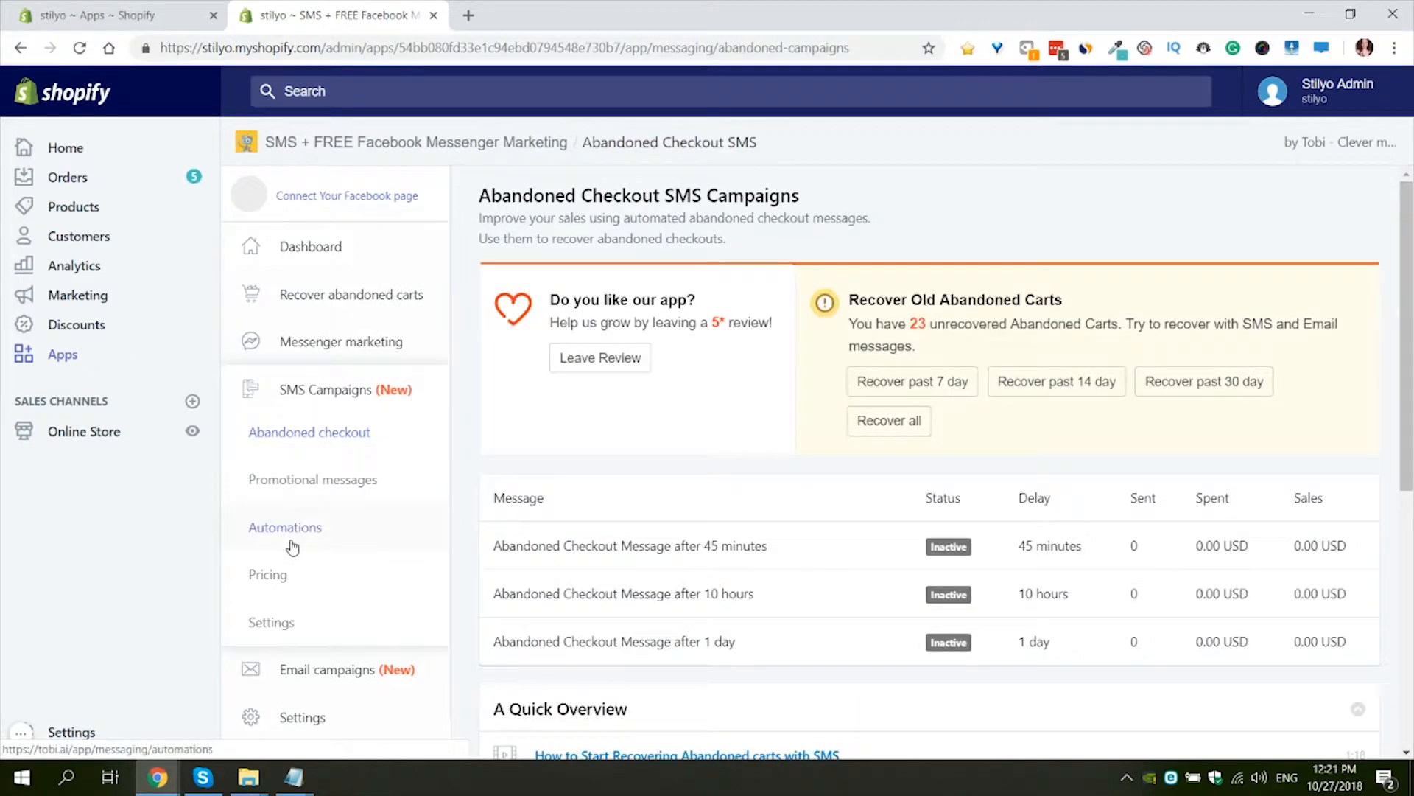
click(298, 532)
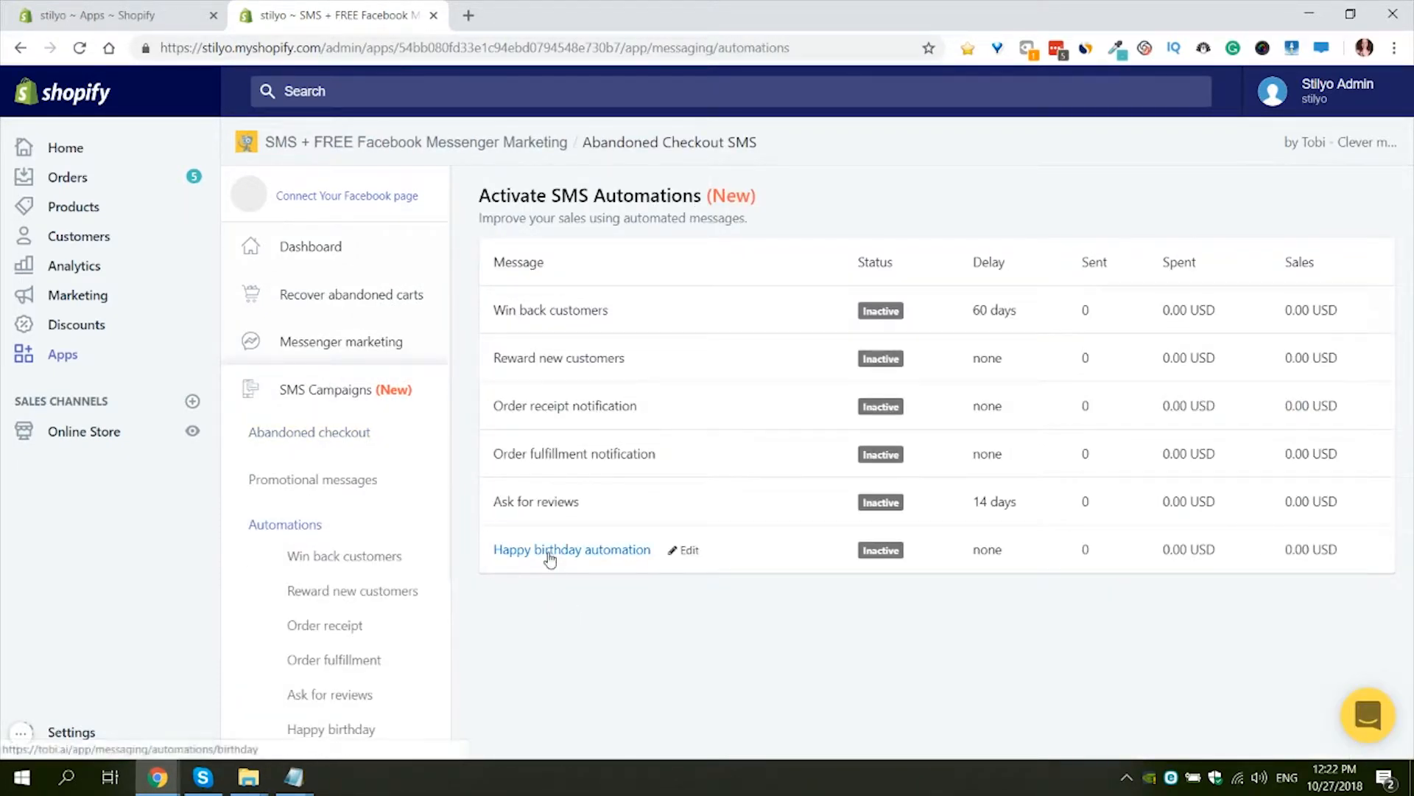
click(549, 551)
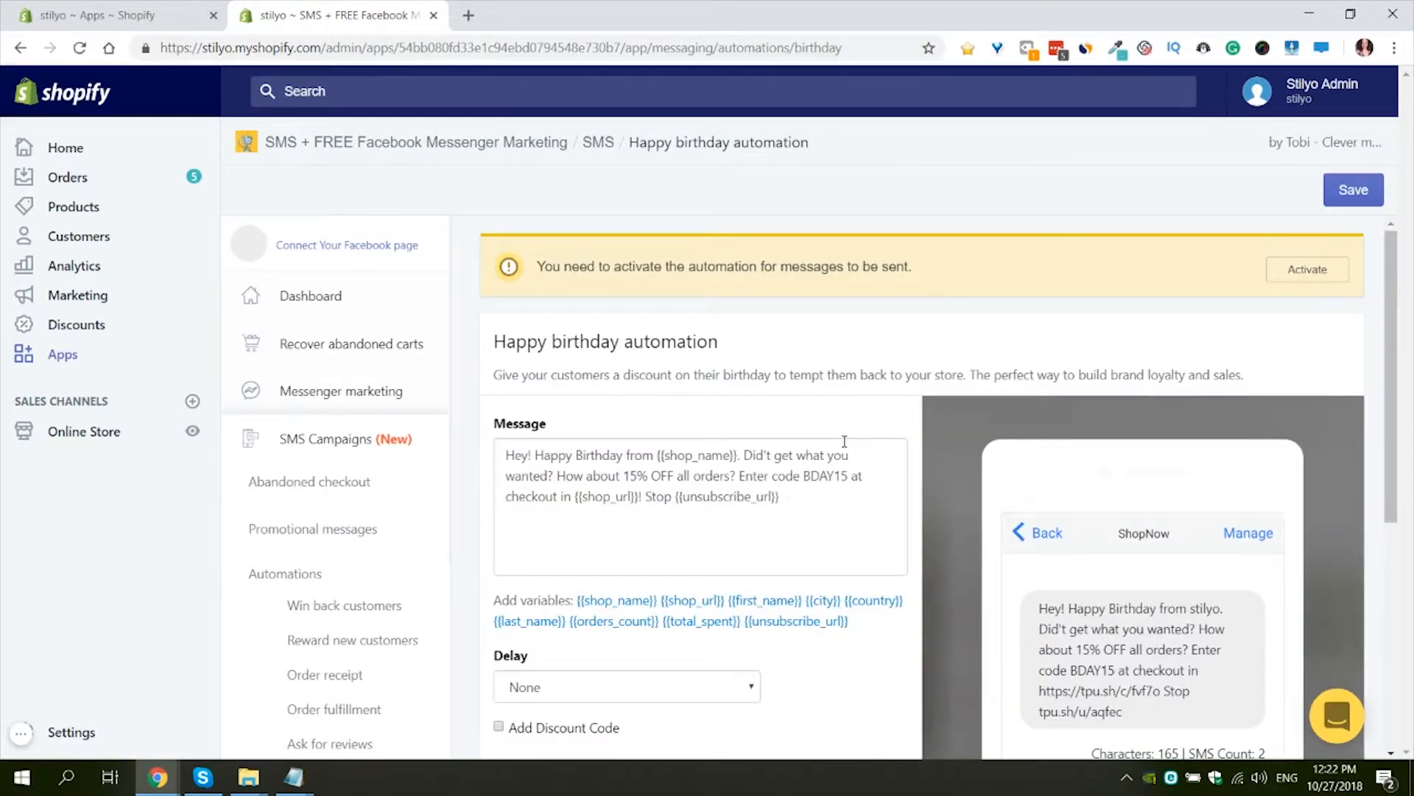
- Review the happy birthday message text, its available variables and the phone preview
scroll(839, 441, down, 1)
click(614, 441)
drag(505, 361, 807, 423)
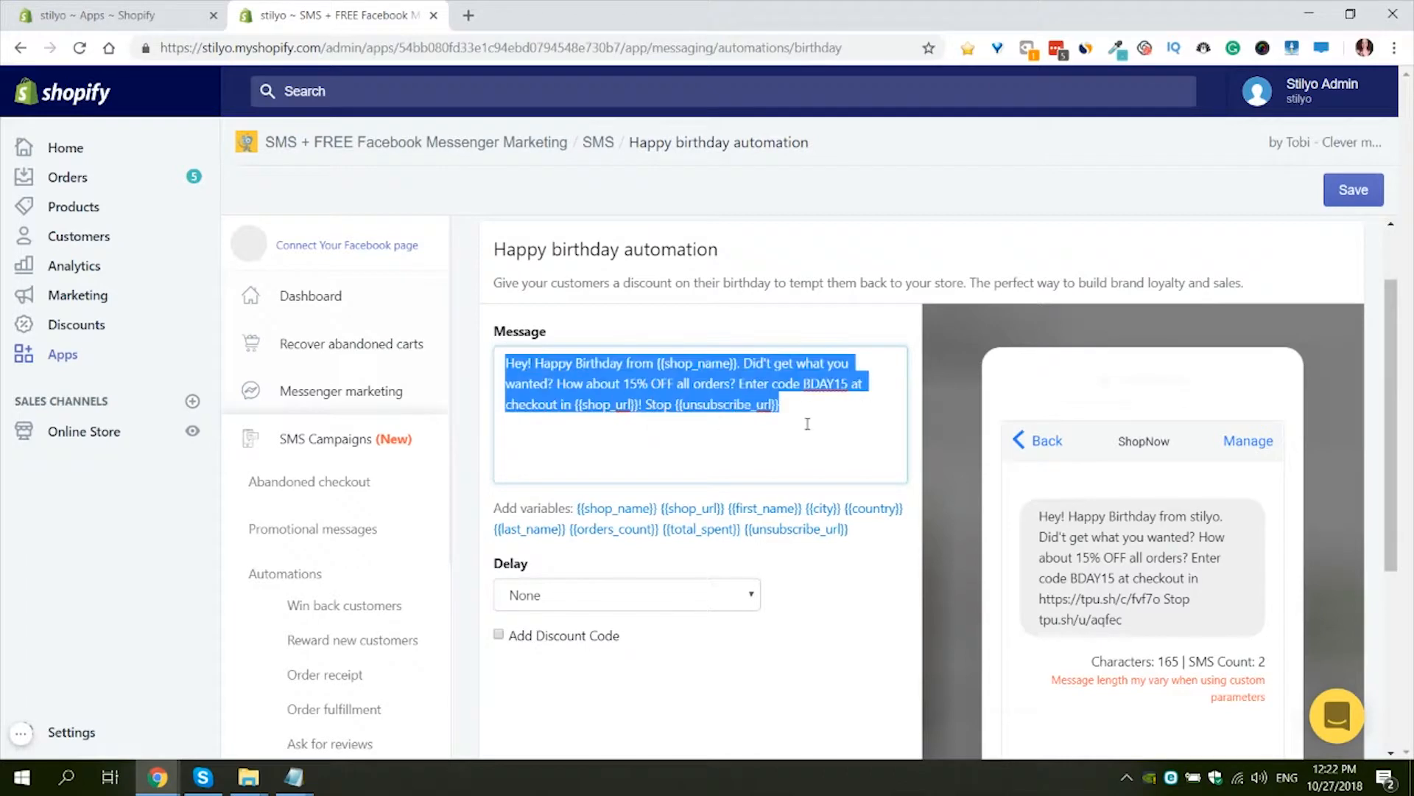
click(807, 424)
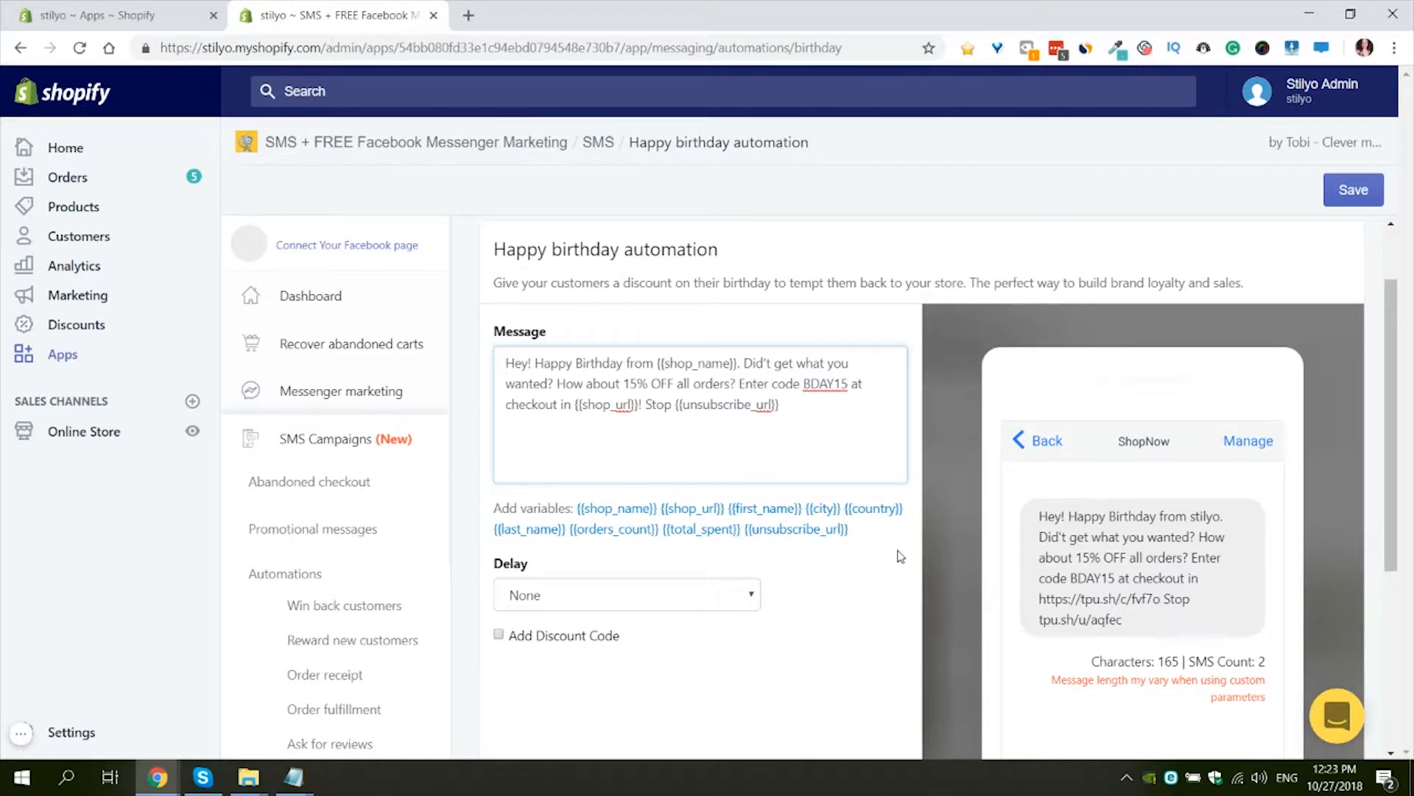
scroll(874, 534, down, 1)
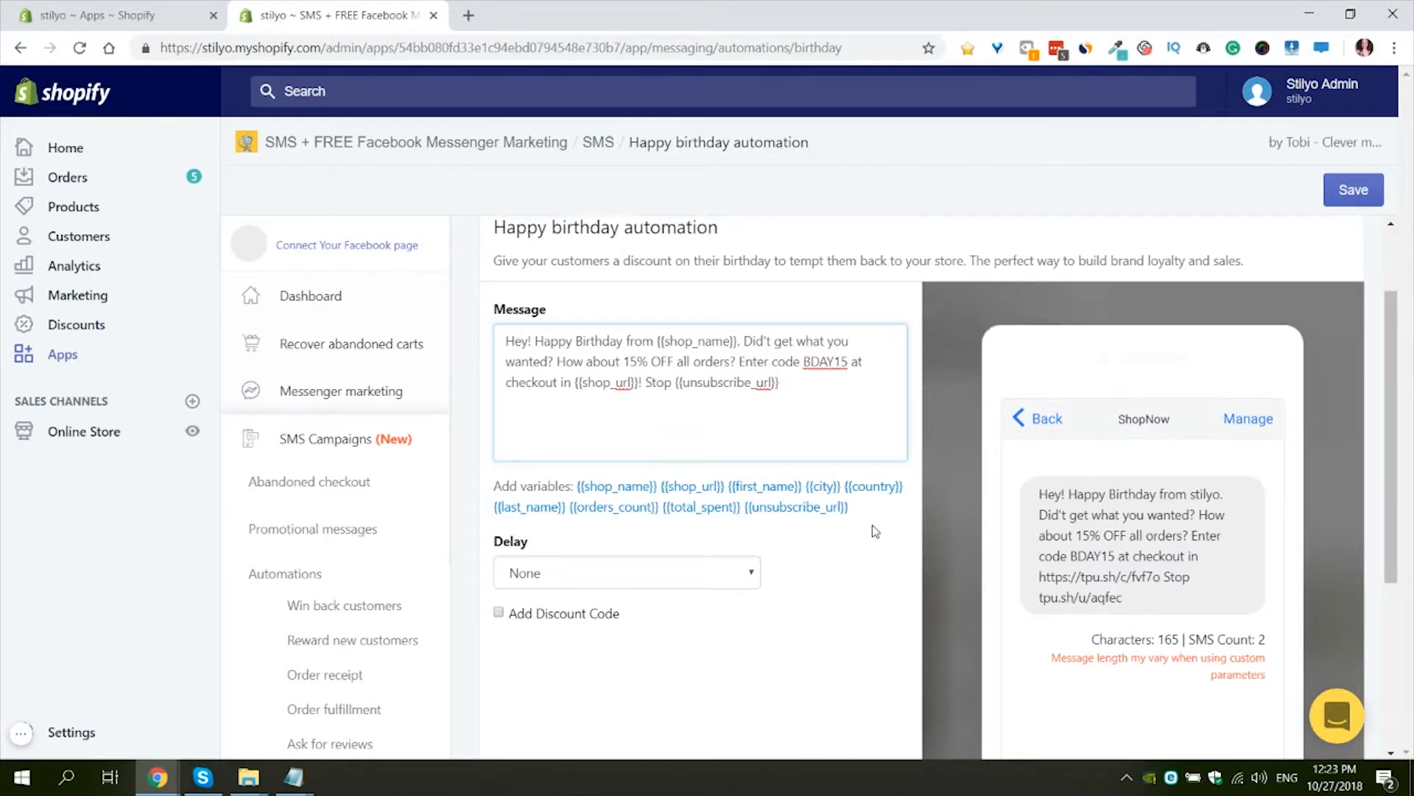
scroll(1017, 424, down, 1)
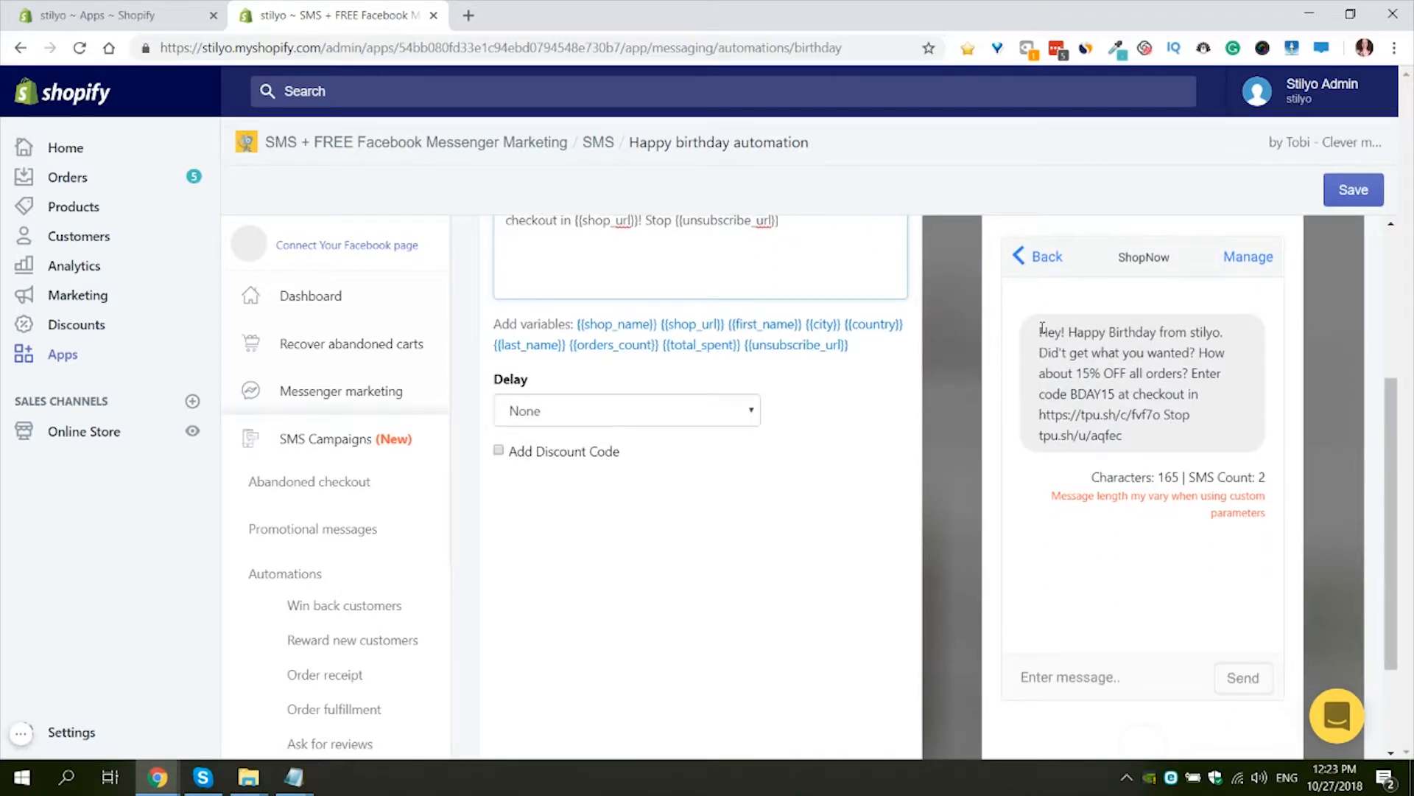
scroll(799, 472, up, 1)
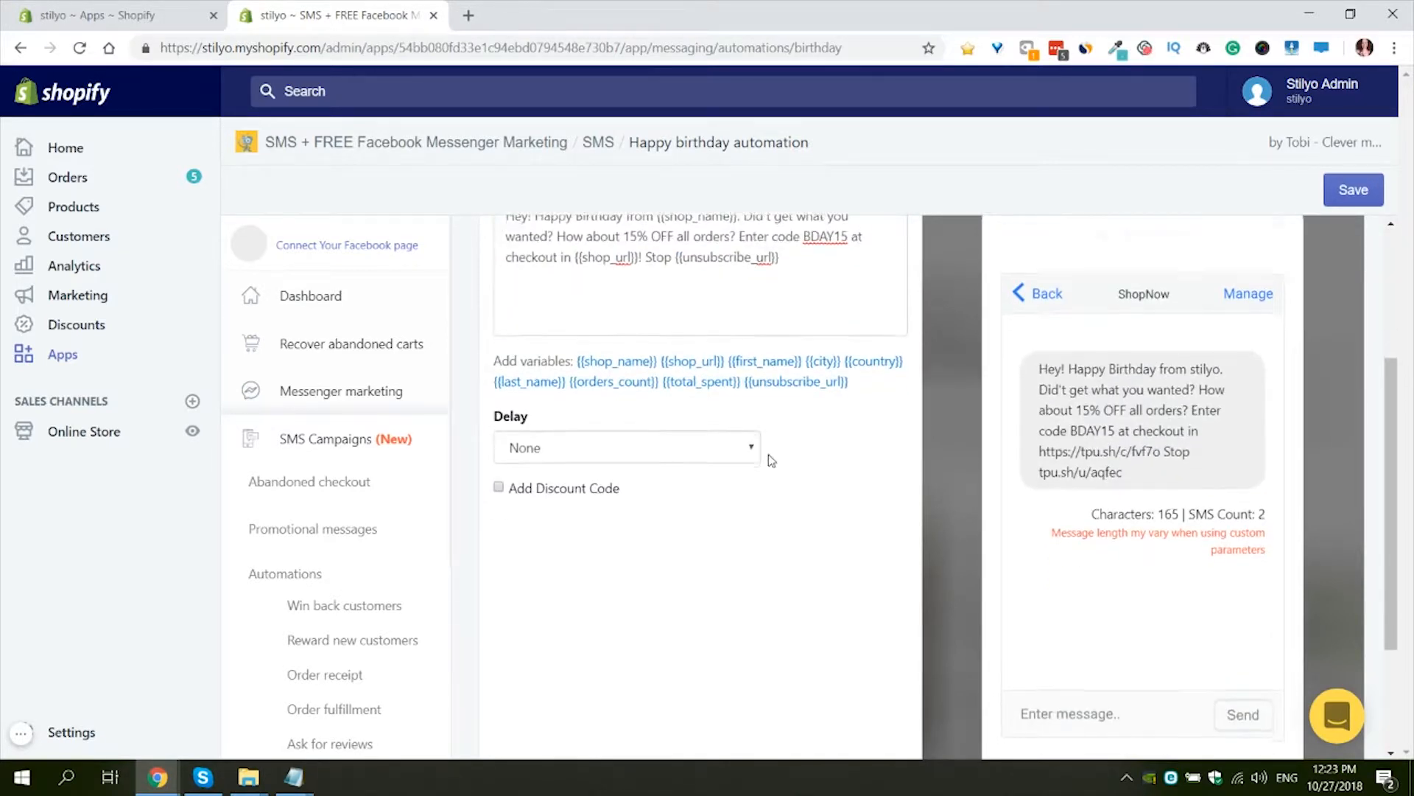
scroll(766, 442, down, 1)
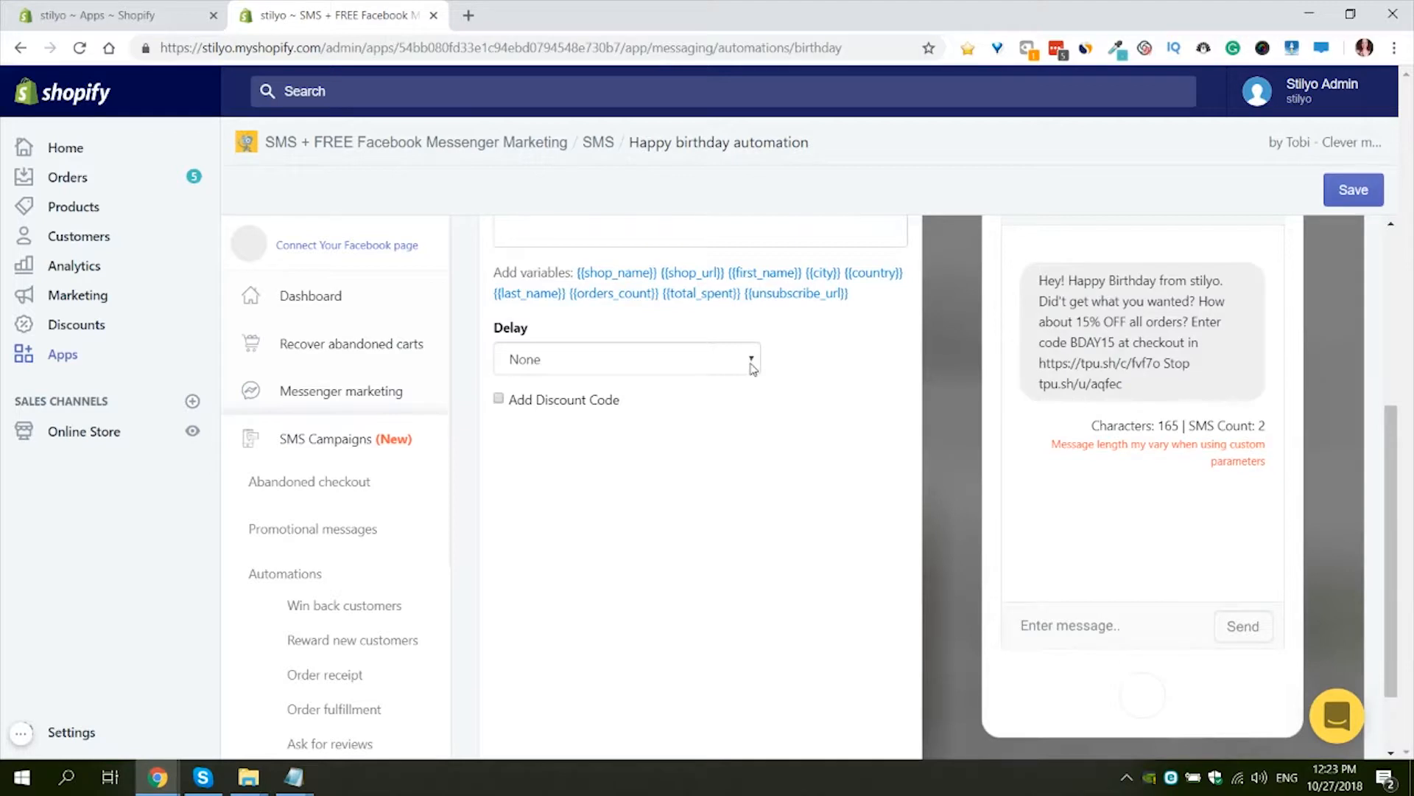
- Try a delay in days for the happy birthday message and return the delay to None
click(752, 369)
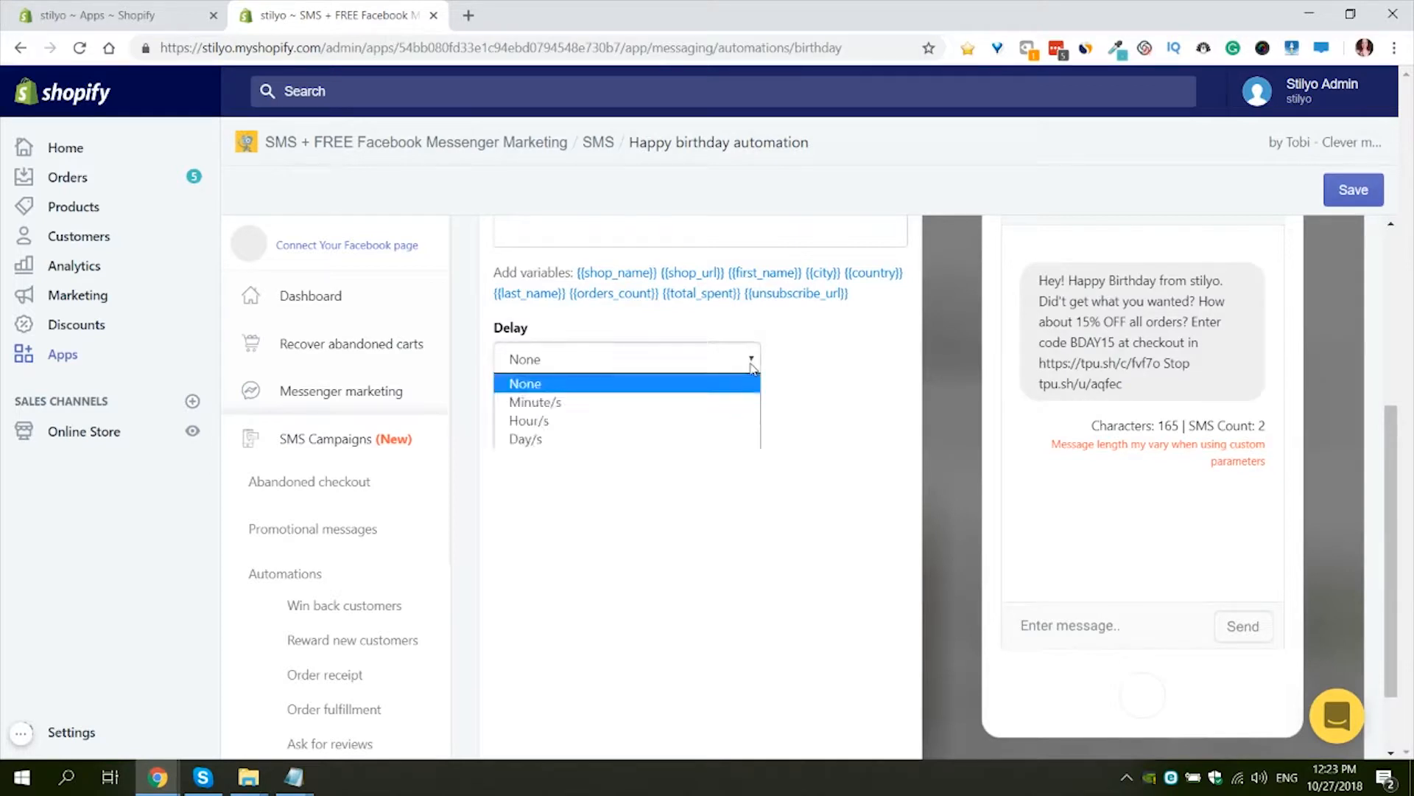
click(595, 440)
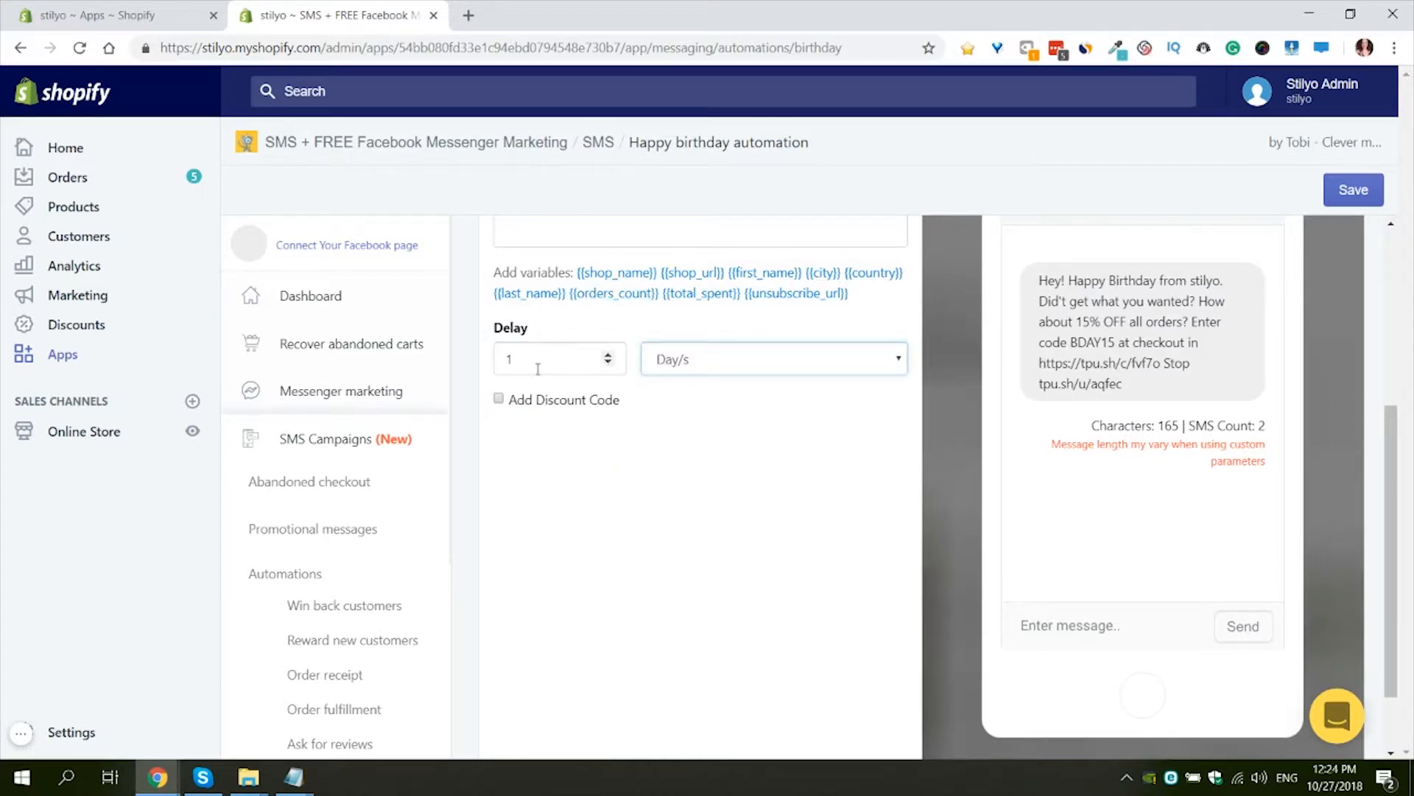
click(537, 369)
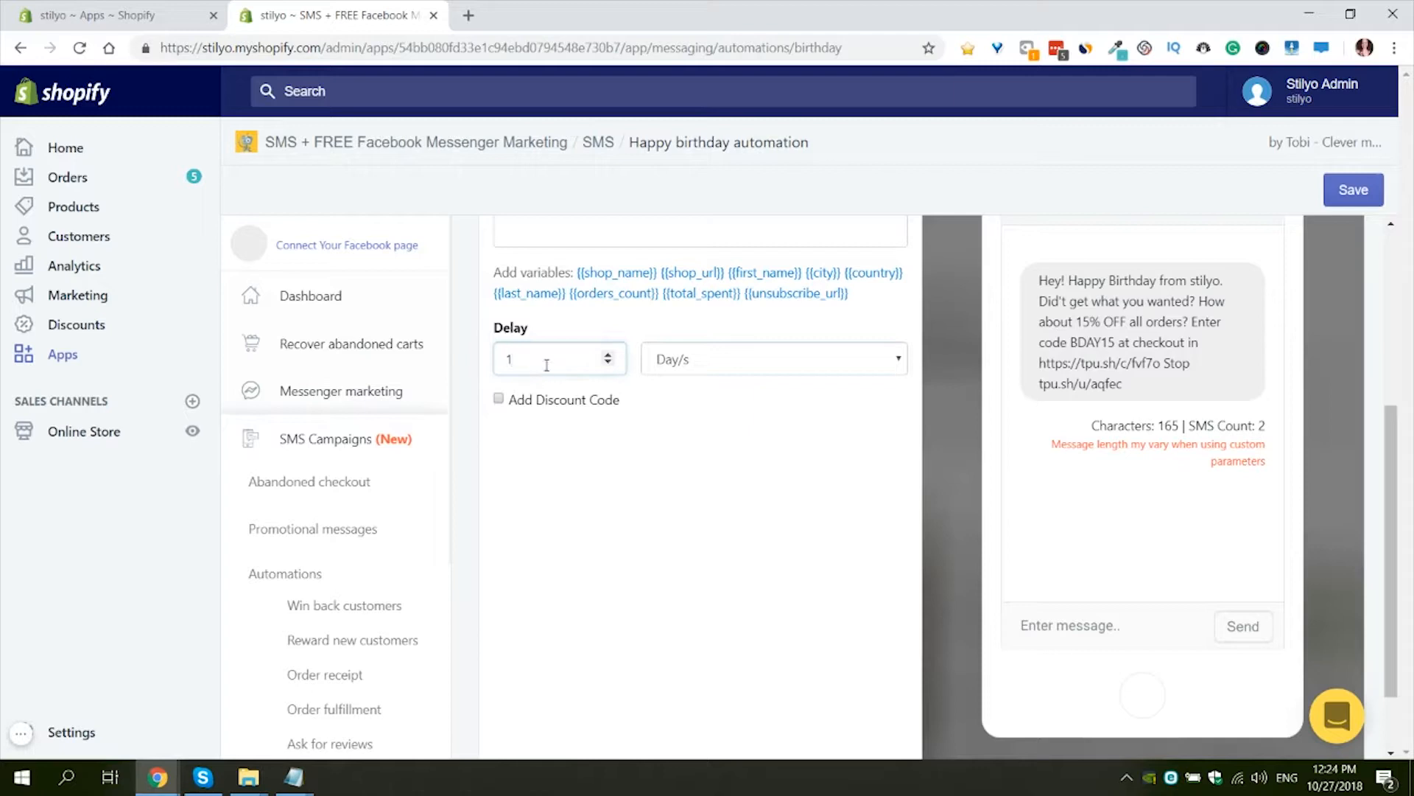
click(733, 366)
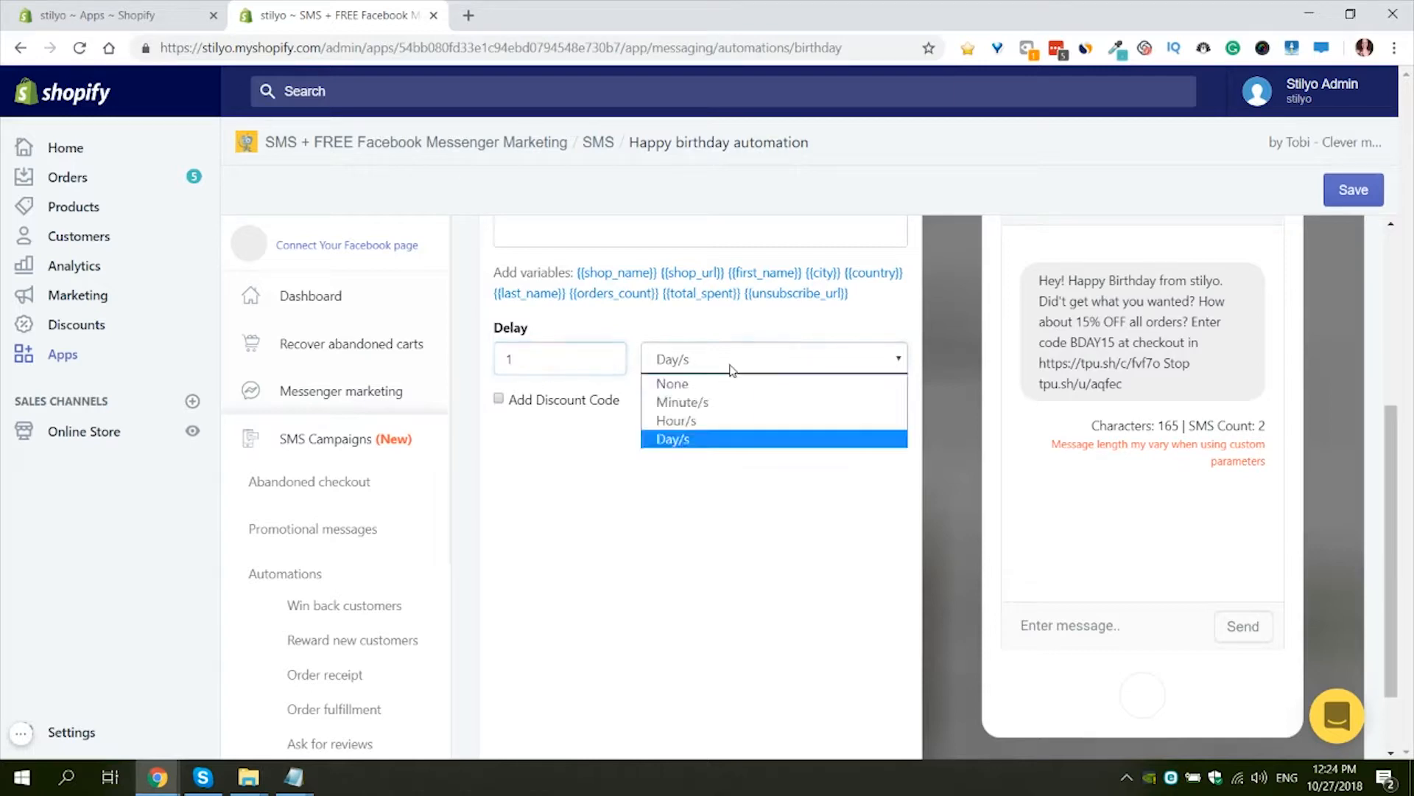
click(698, 390)
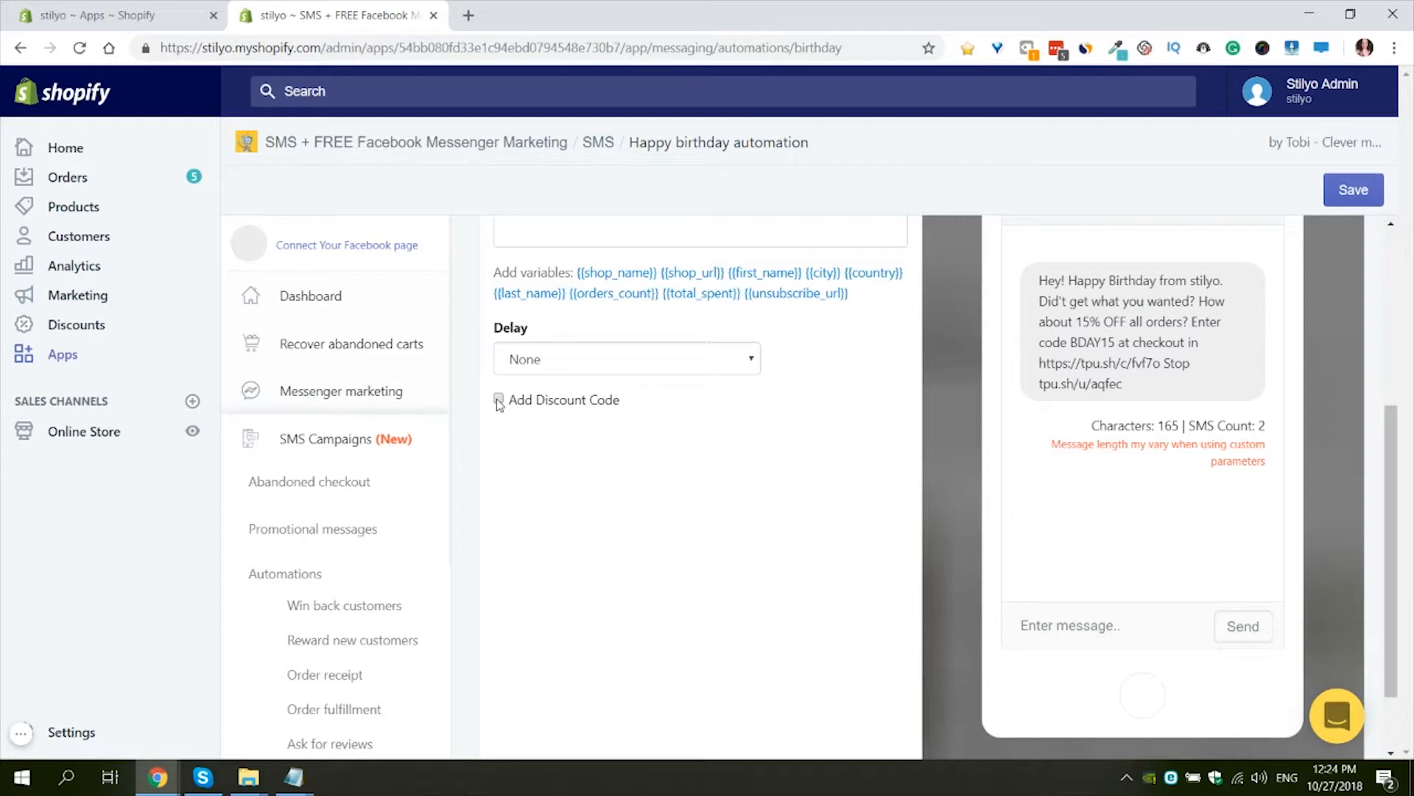
- Enable the discount code option for the happy birthday message and browse the existing discount codes
click(499, 400)
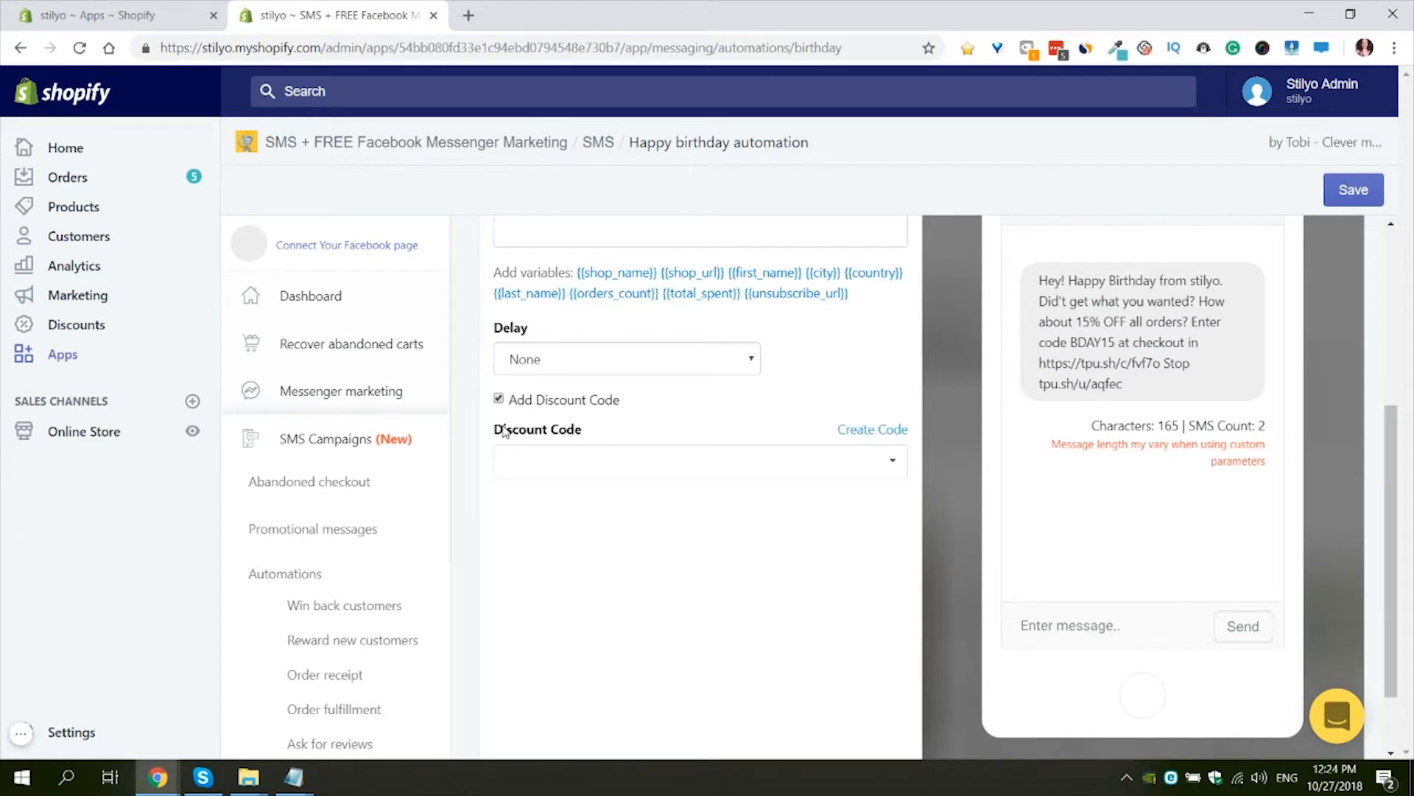
click(886, 470)
scroll(805, 528, down, 3)
scroll(803, 532, up, 2)
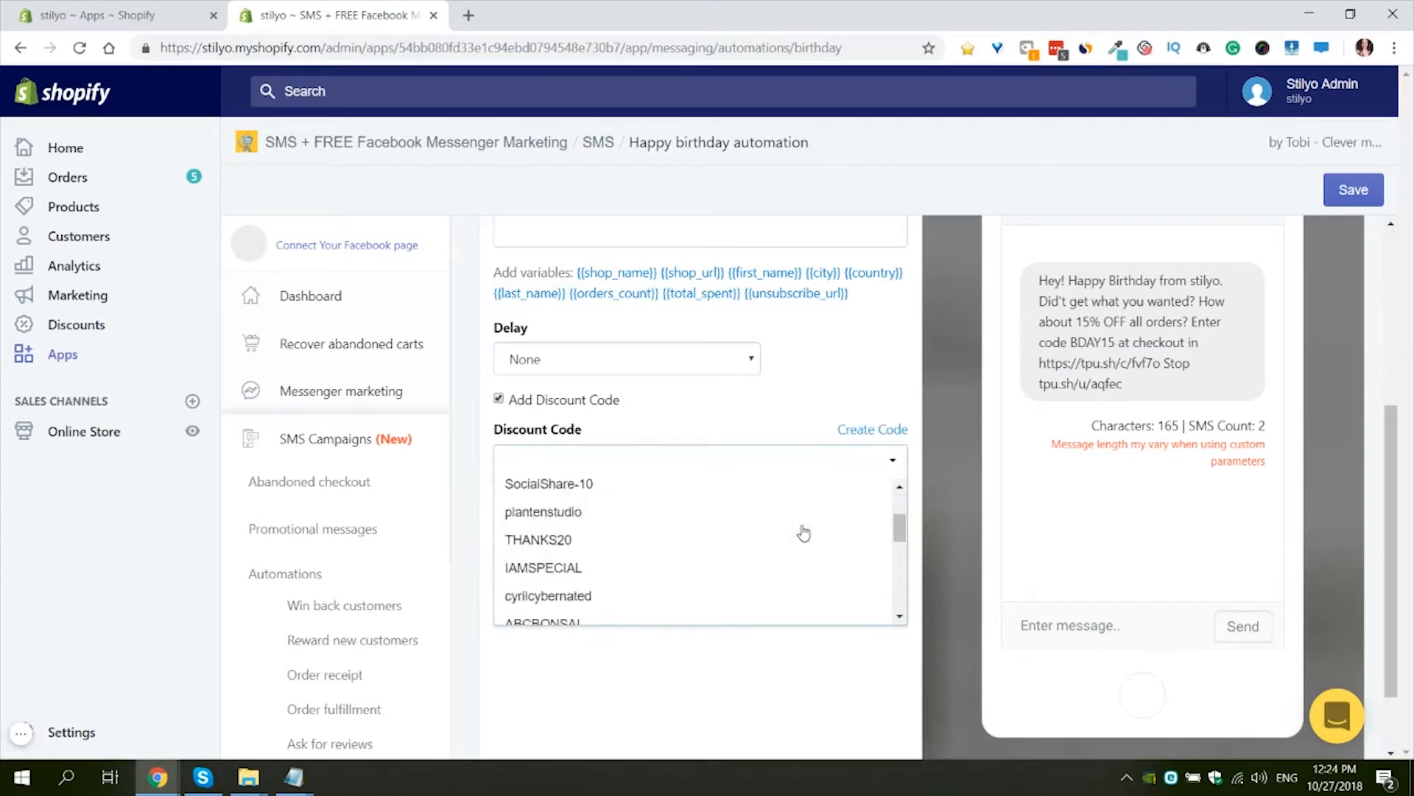
scroll(803, 523, up, 2)
click(783, 399)
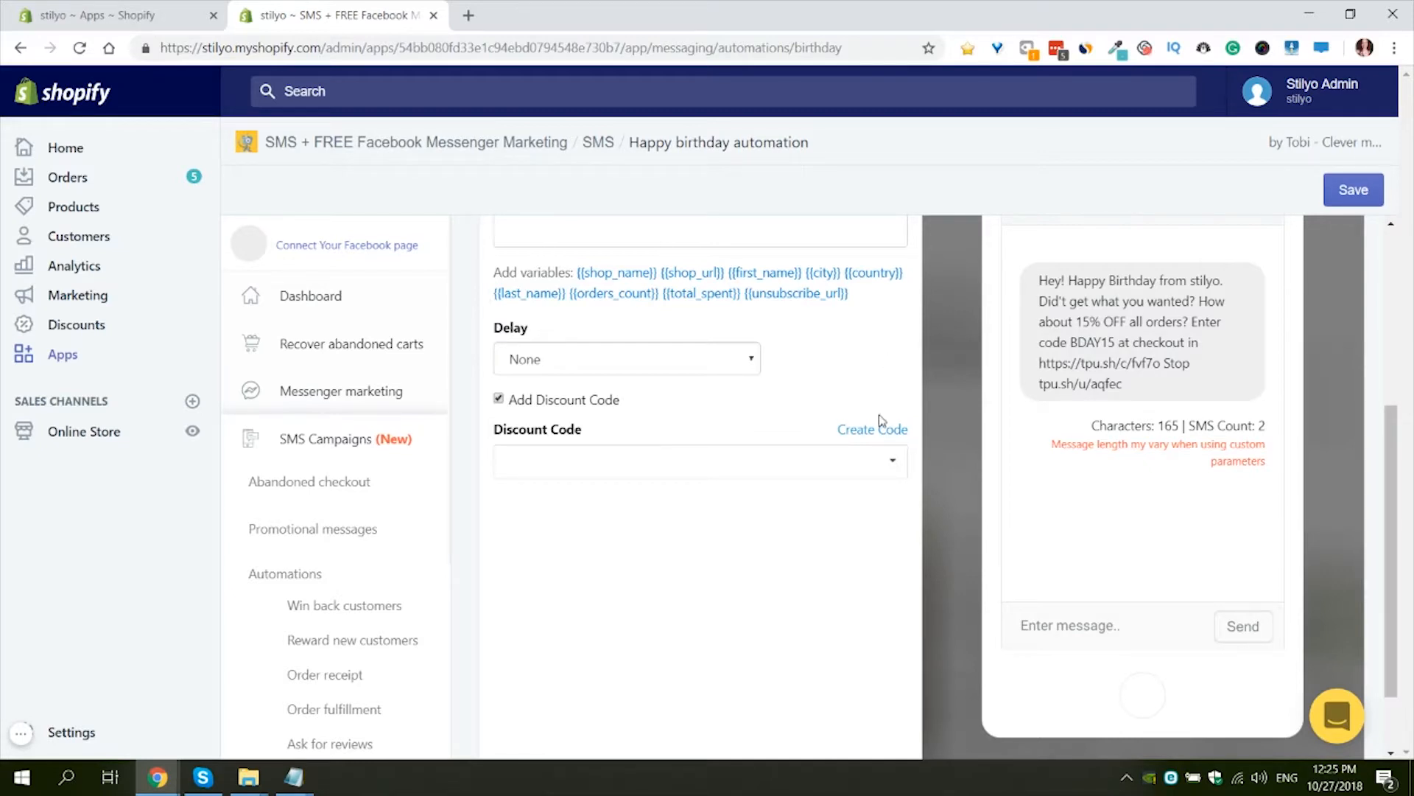
- Create and save a new percentage discount code named HappyBirthday with a value of 30% off the entire order
click(895, 434)
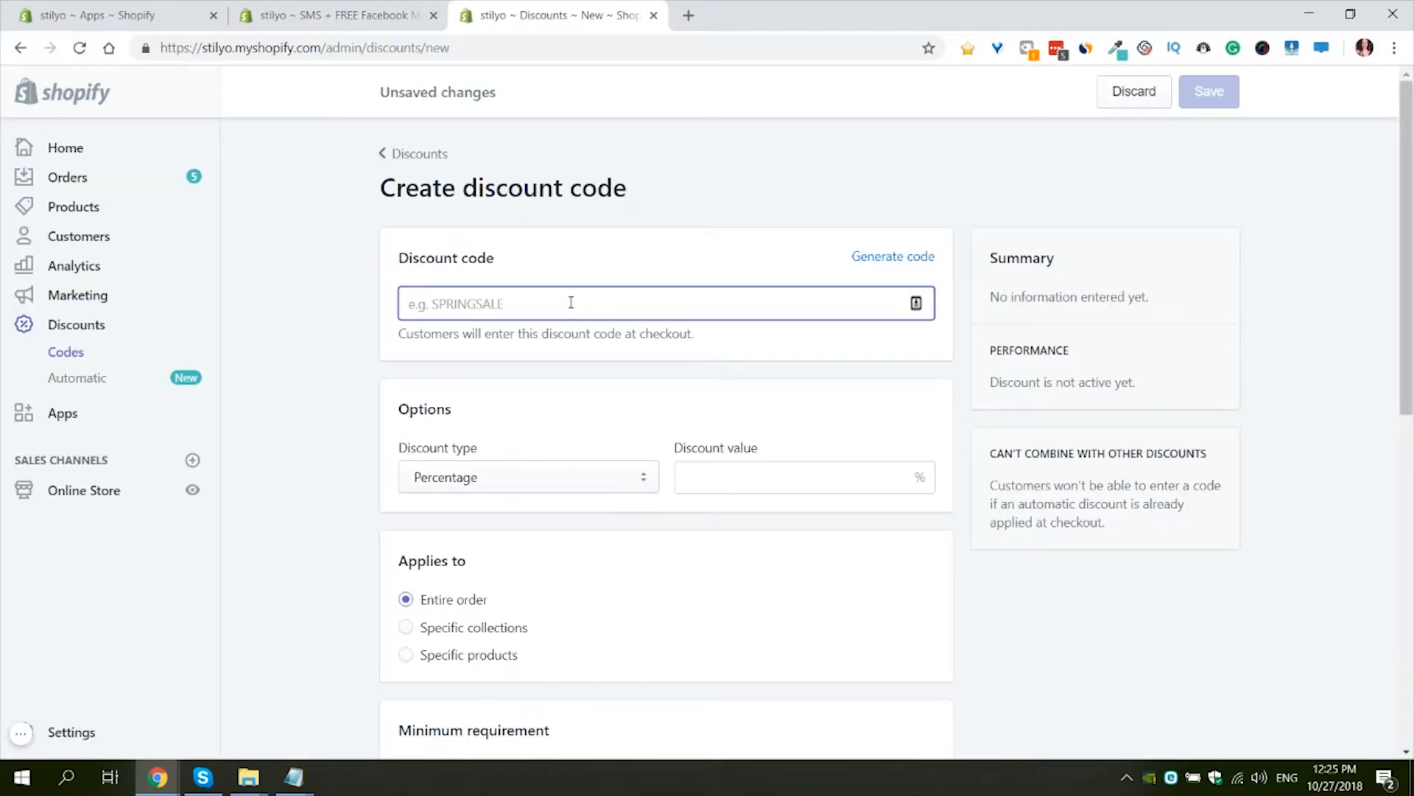
text(H)
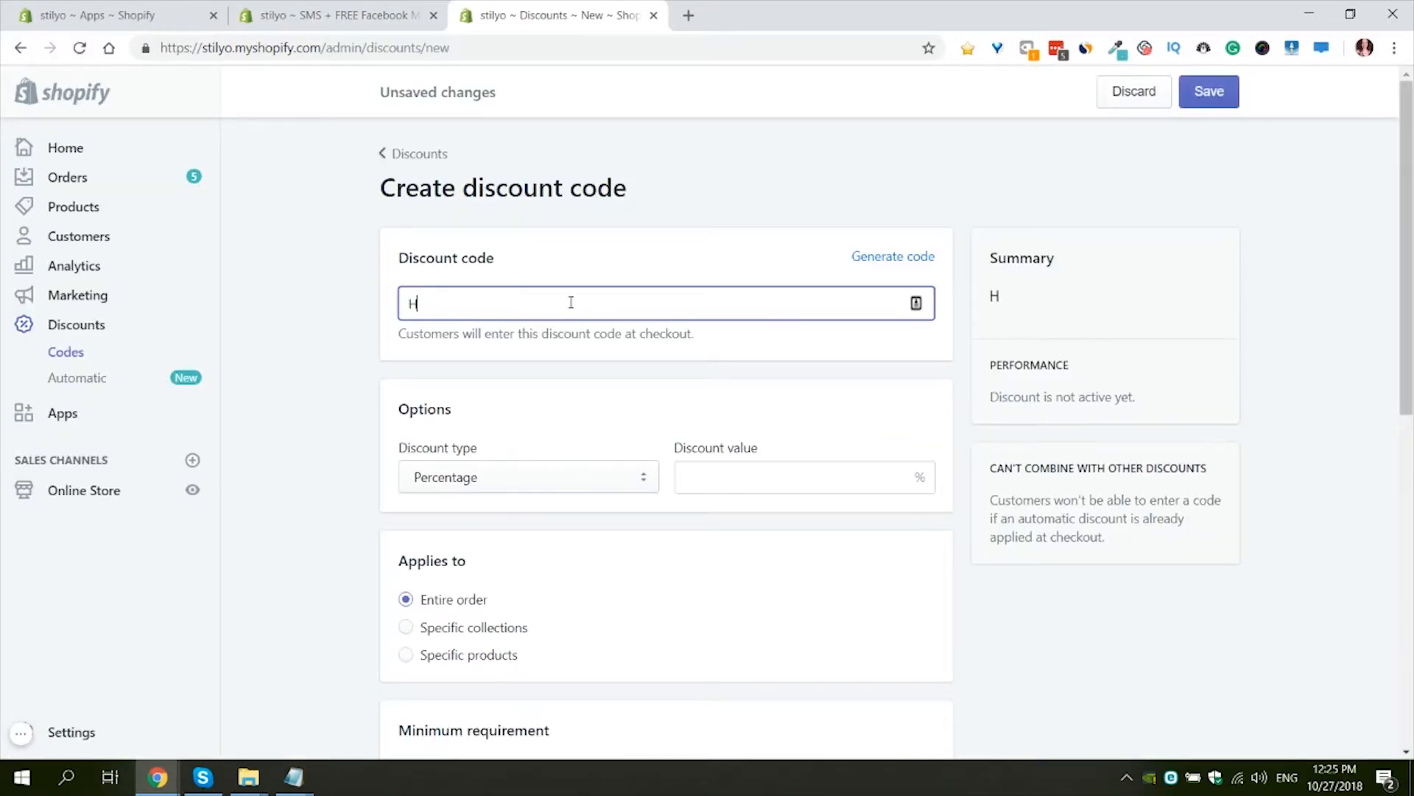
text(appyBirthday)
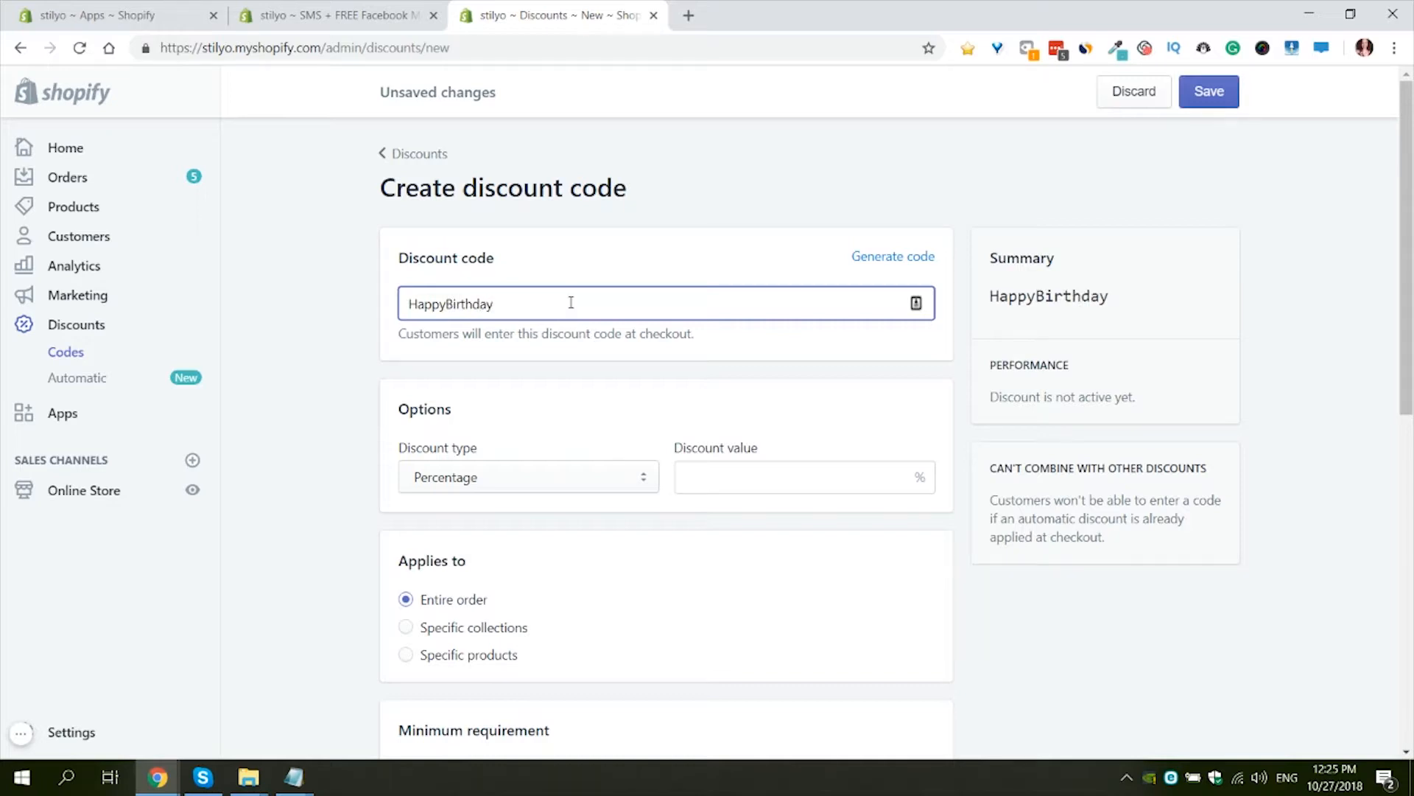
double_click(571, 302)
click(773, 475)
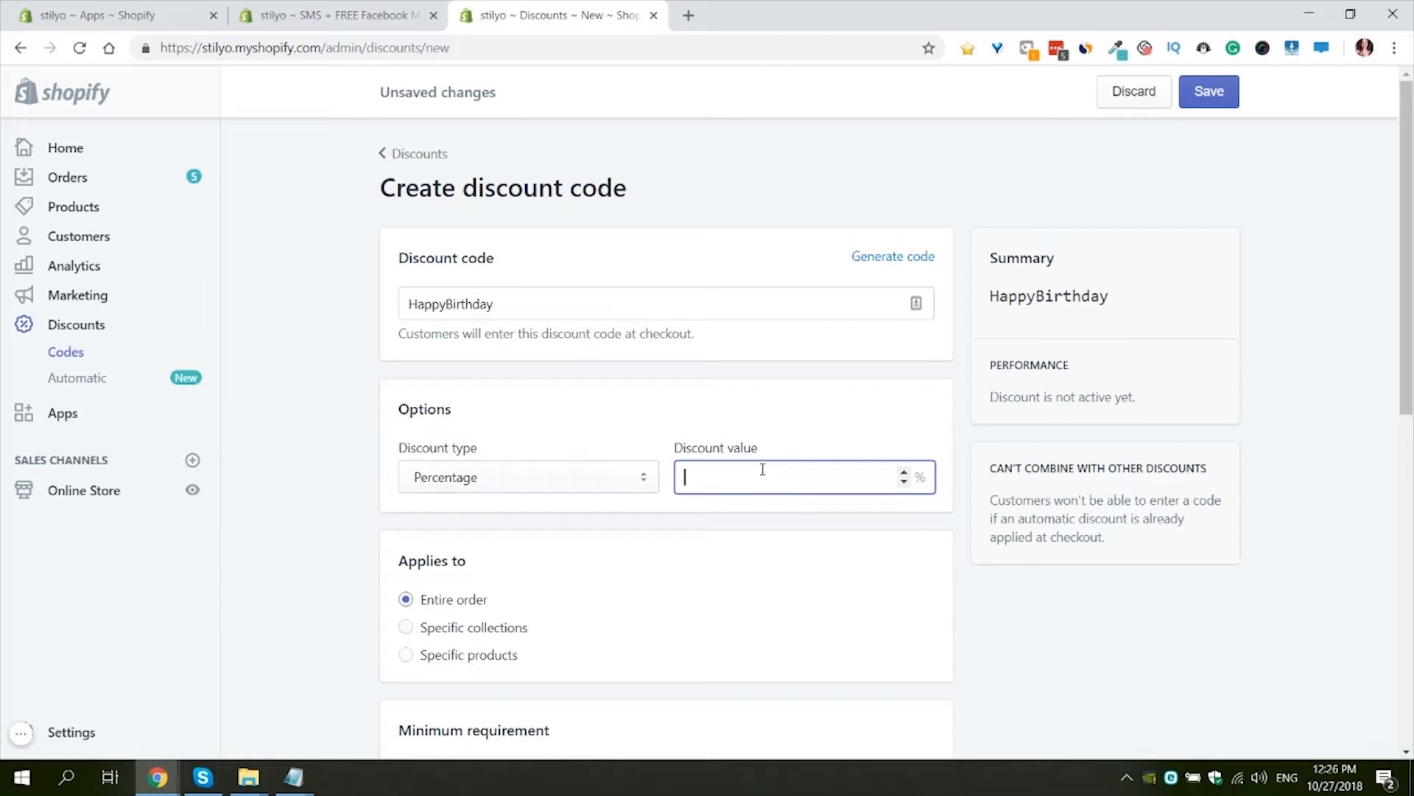
text(30)
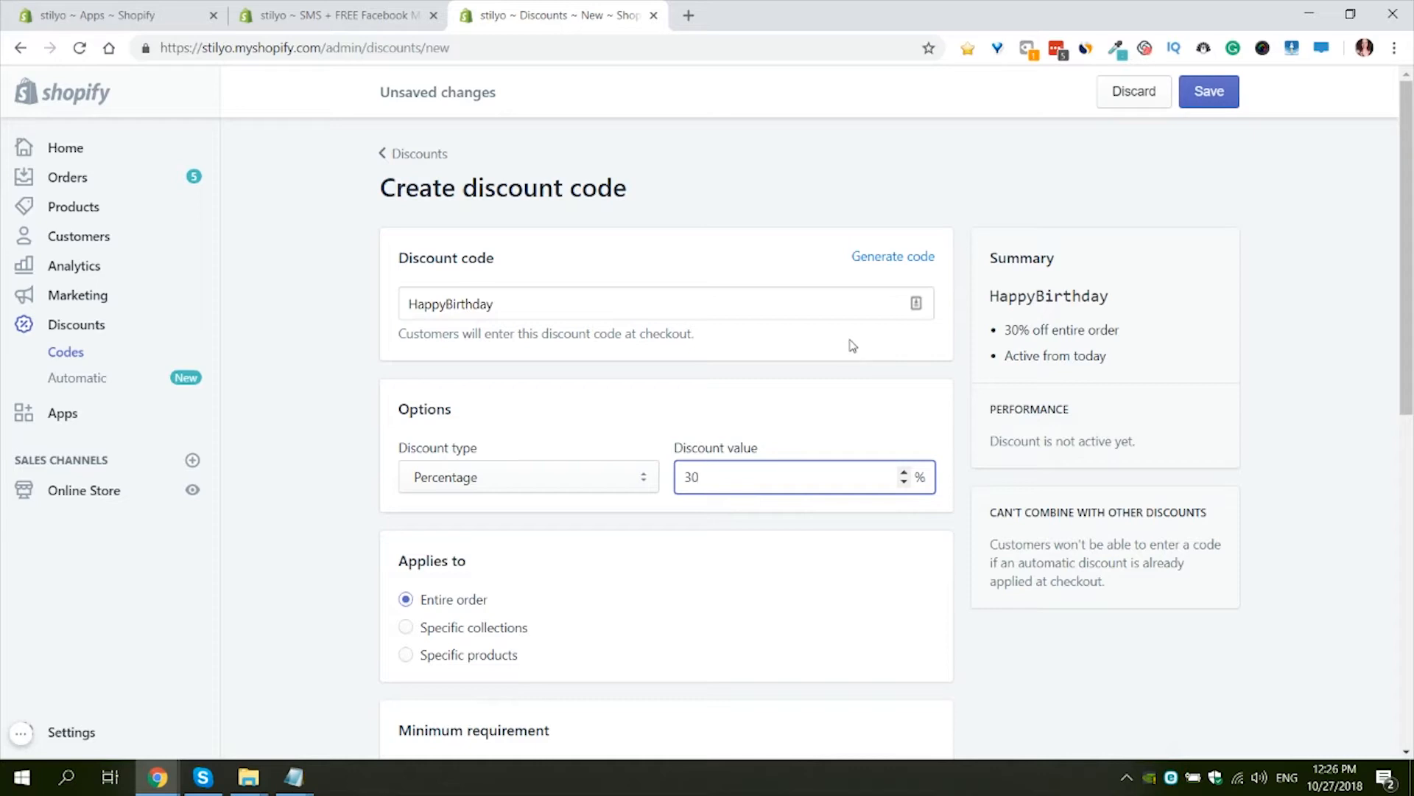
click(782, 378)
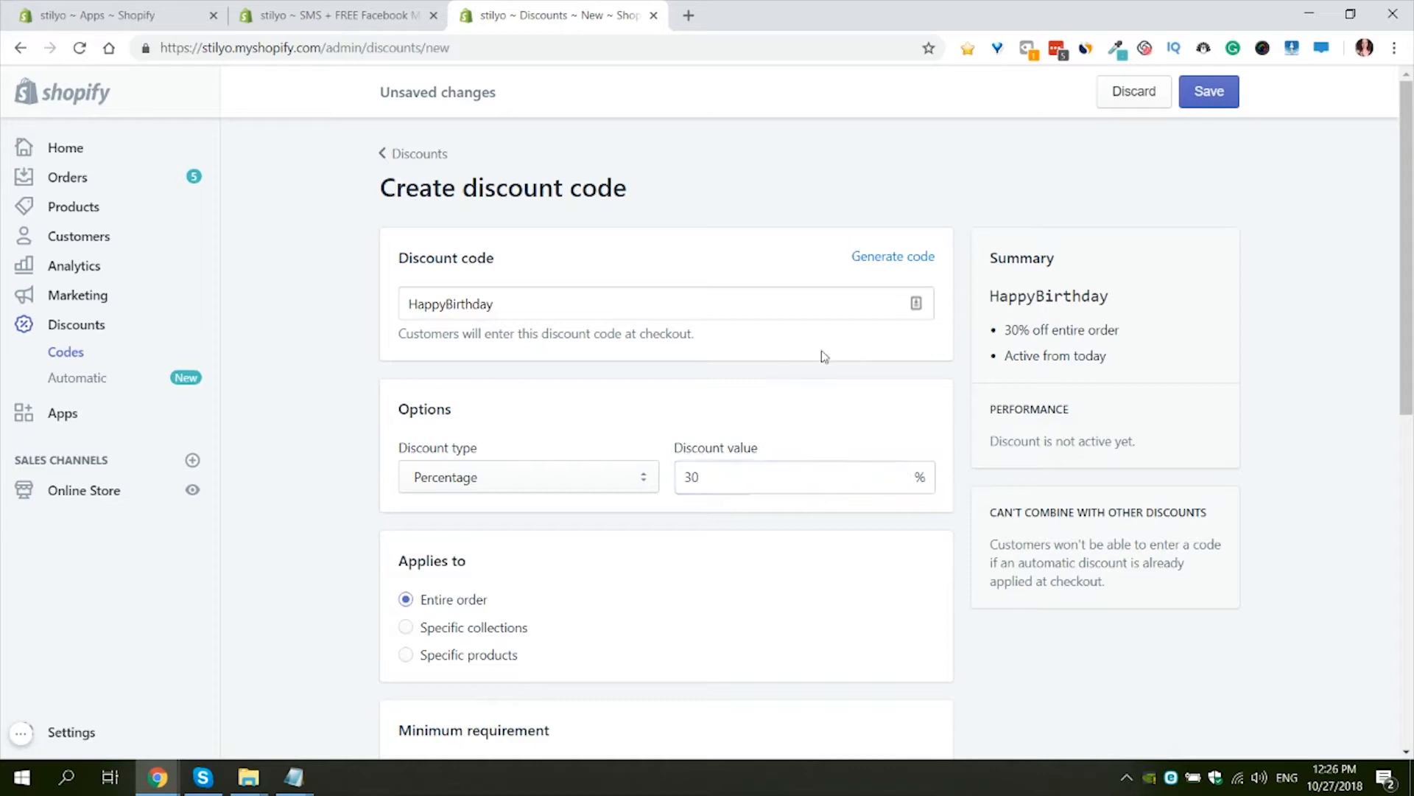
click(1214, 104)
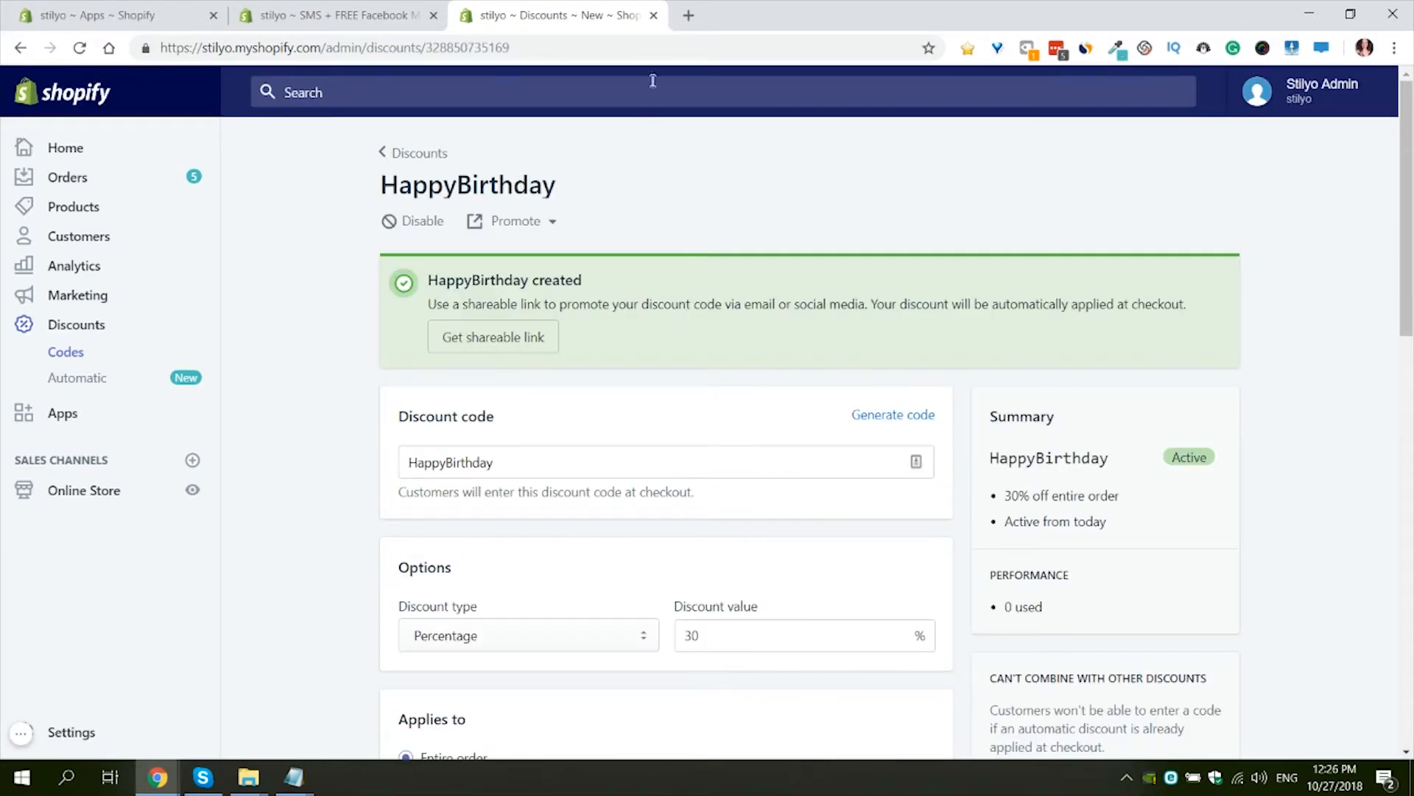
- Close the discount page, look for the new code in the birthday automation's discount list and save the automation
click(654, 15)
scroll(722, 350, up, 1)
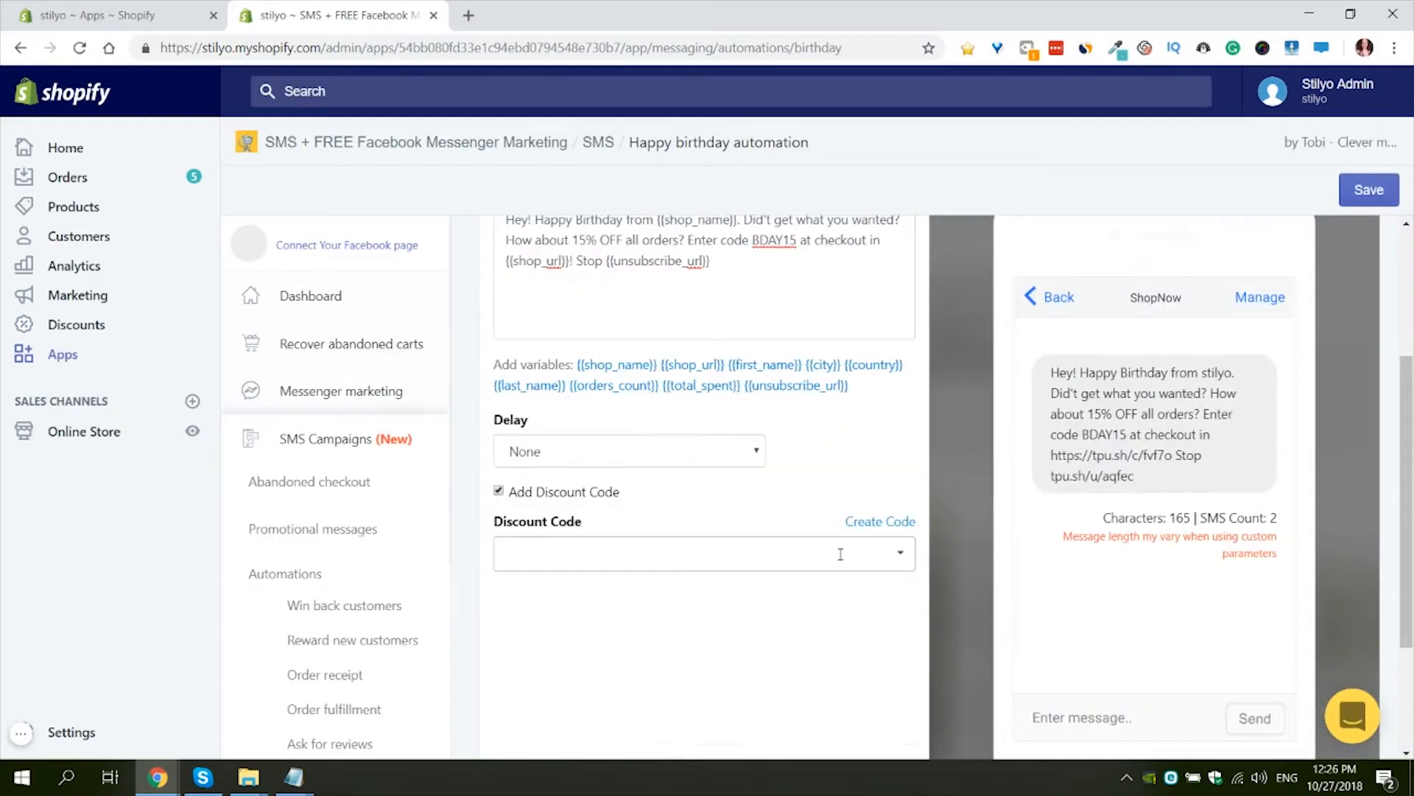
click(896, 553)
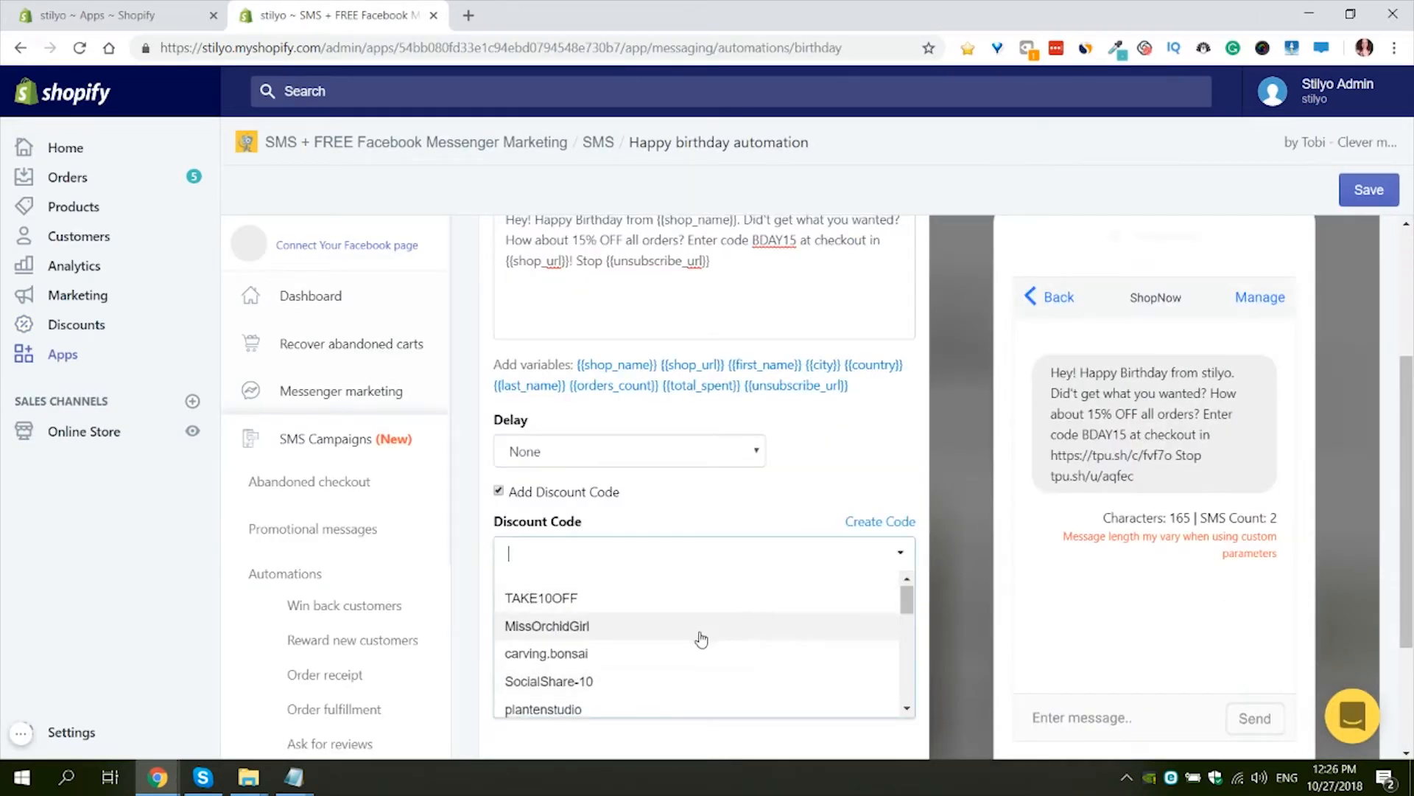
scroll(708, 627, down, 3)
click(764, 737)
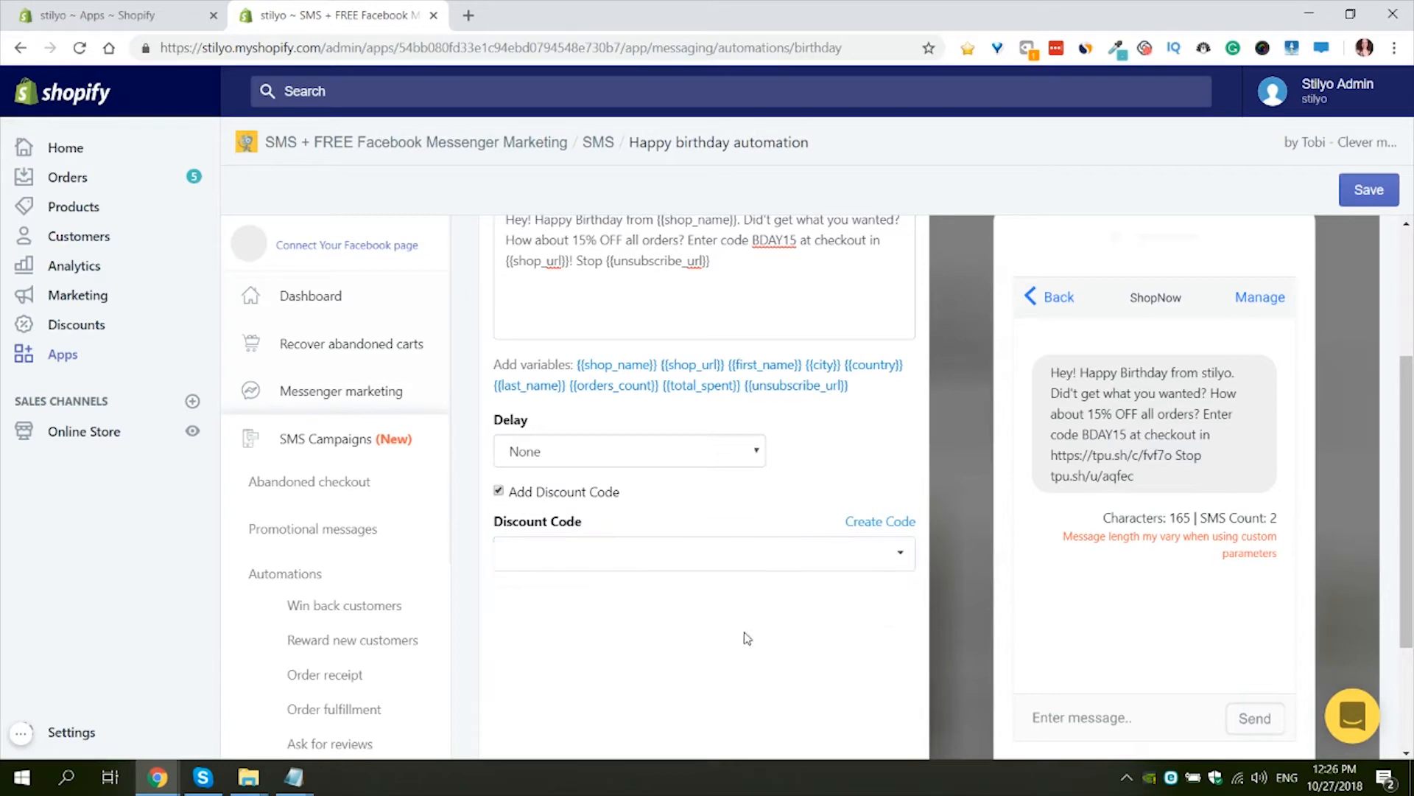
scroll(745, 549, down, 2)
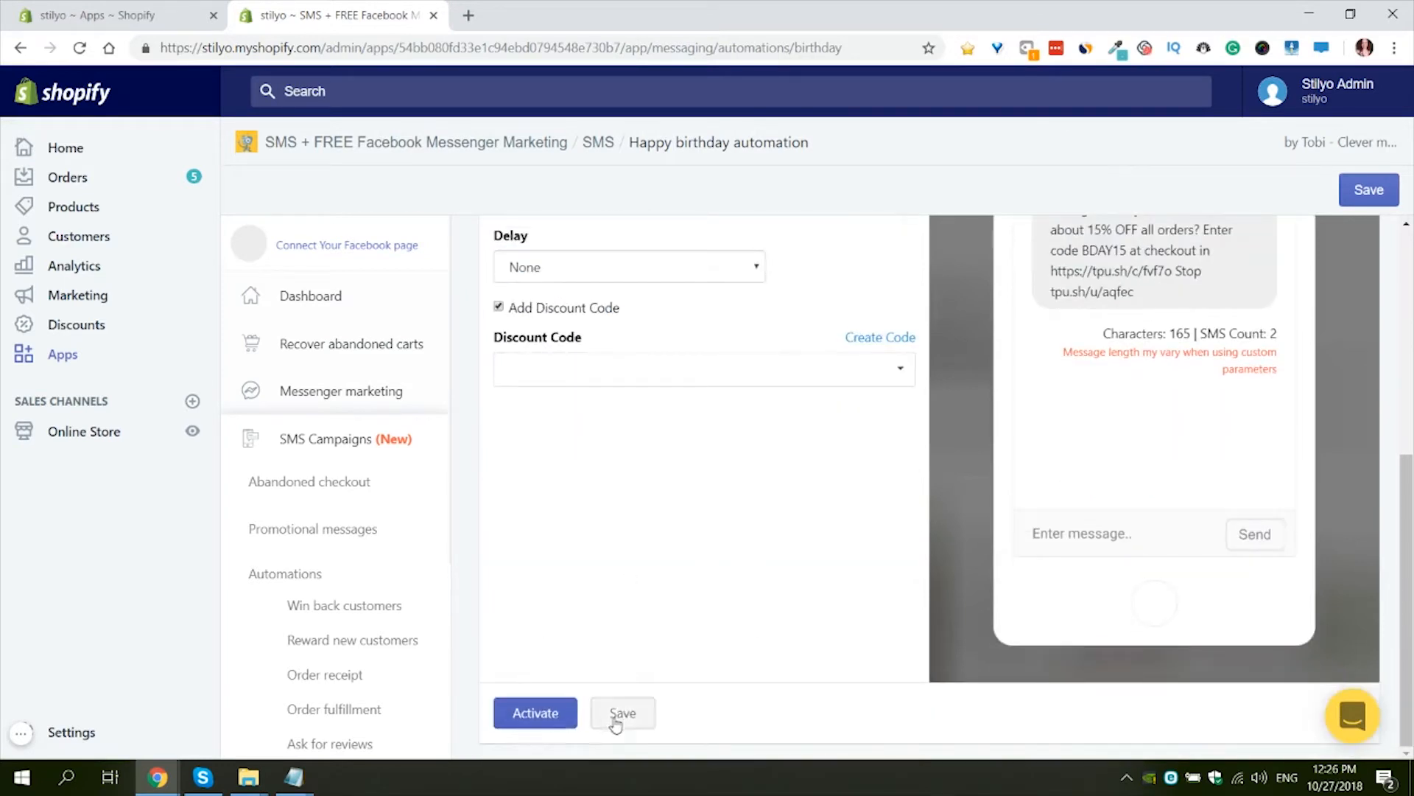
click(619, 715)
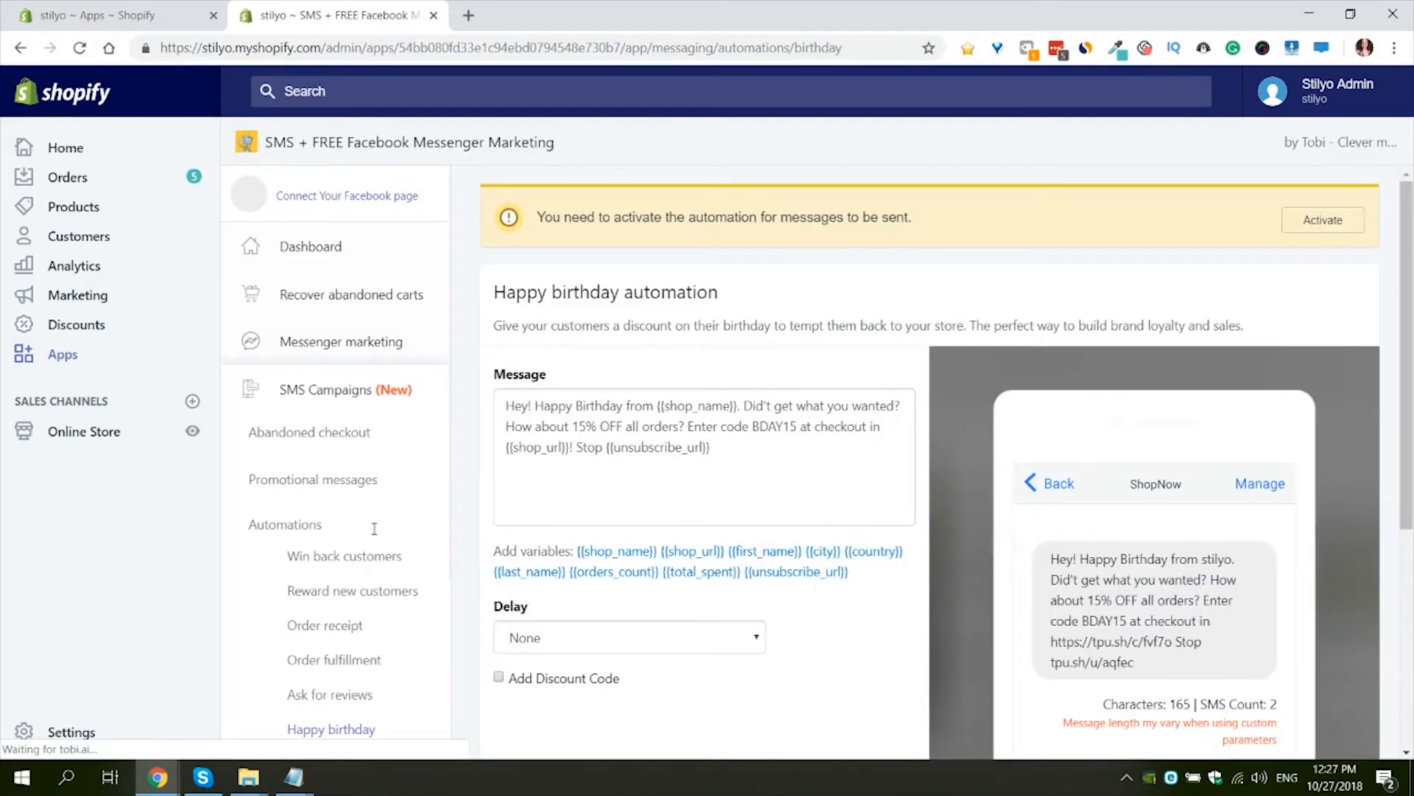
- Enable the discount code for the happy birthday message, choose HappyBirthday and save the automation
scroll(626, 538, down, 5)
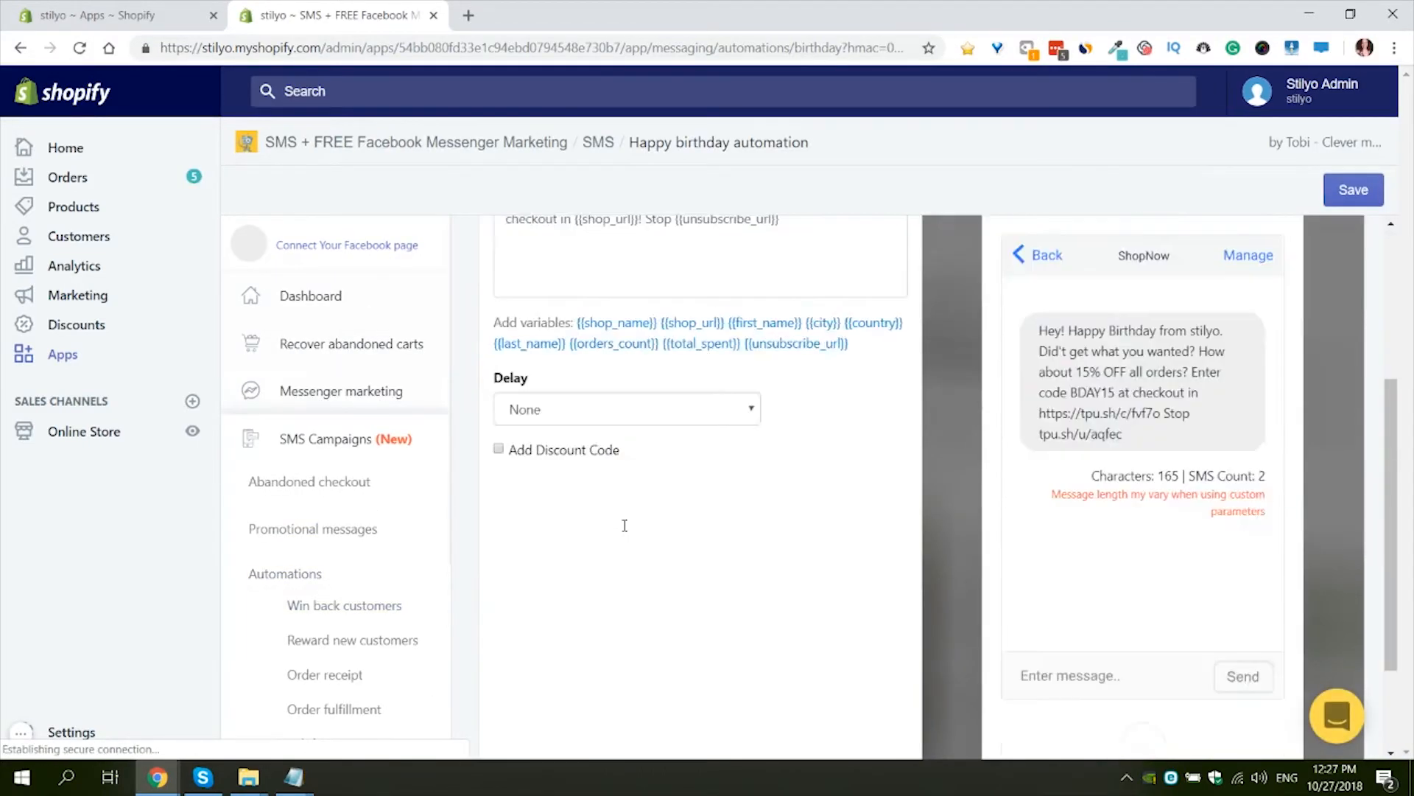
click(528, 361)
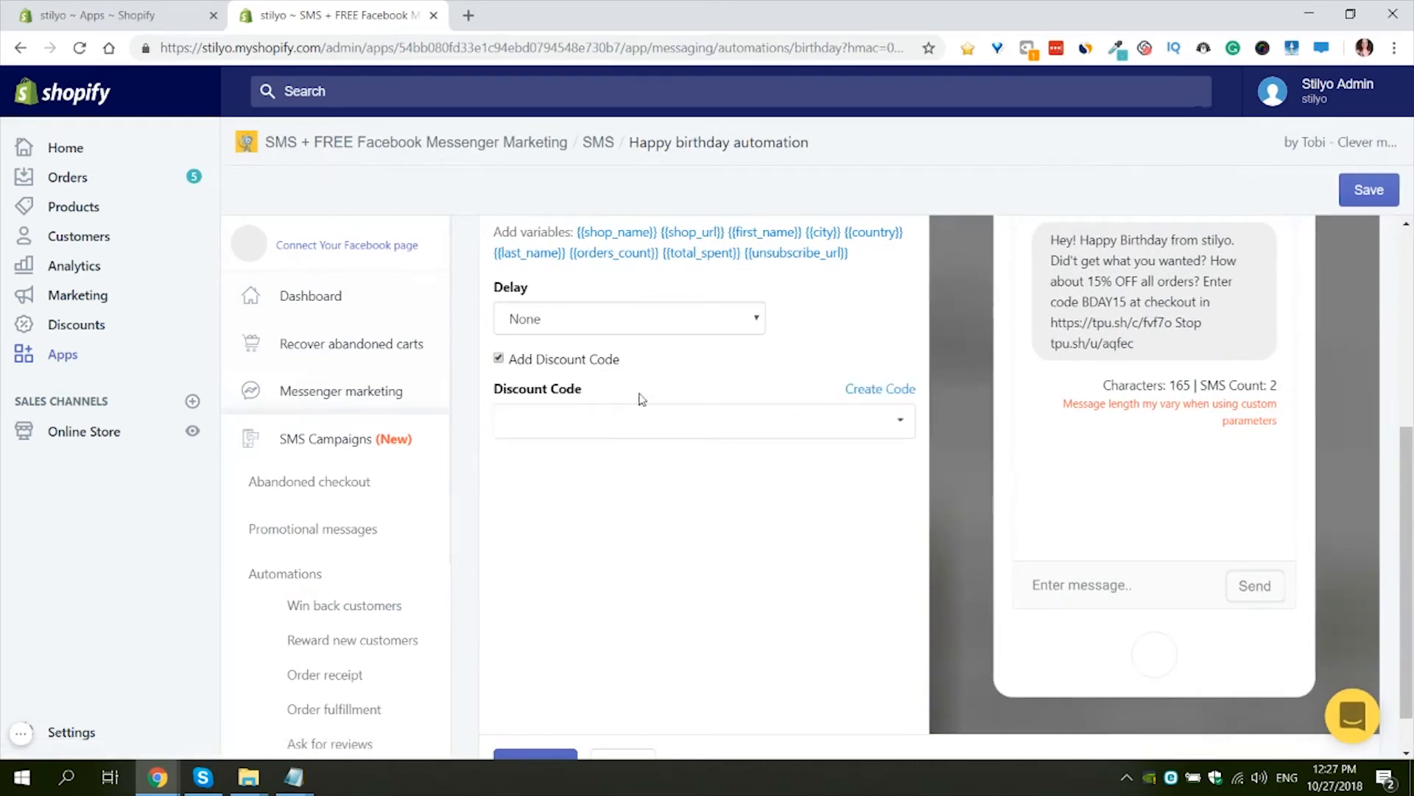
click(692, 416)
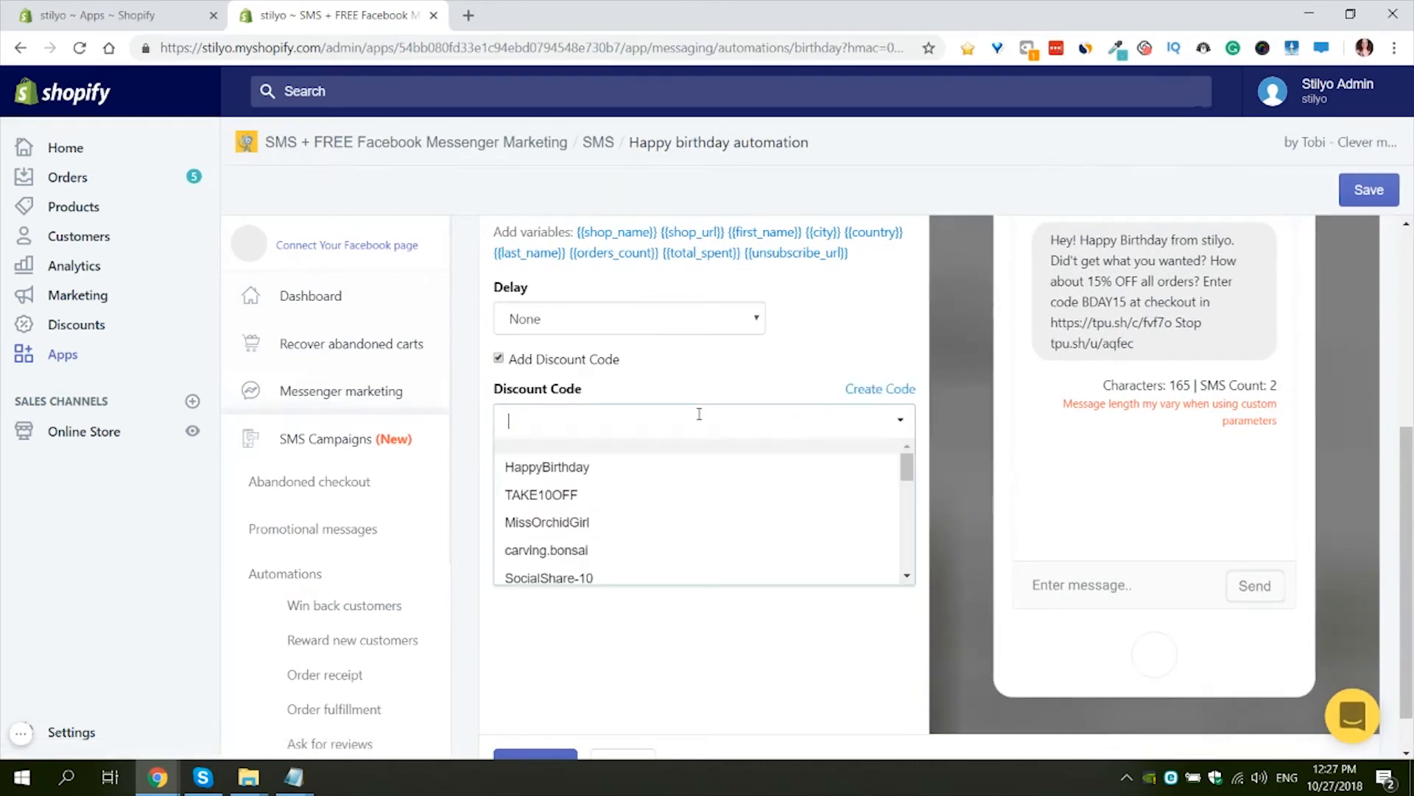
click(551, 466)
scroll(663, 575, down, 1)
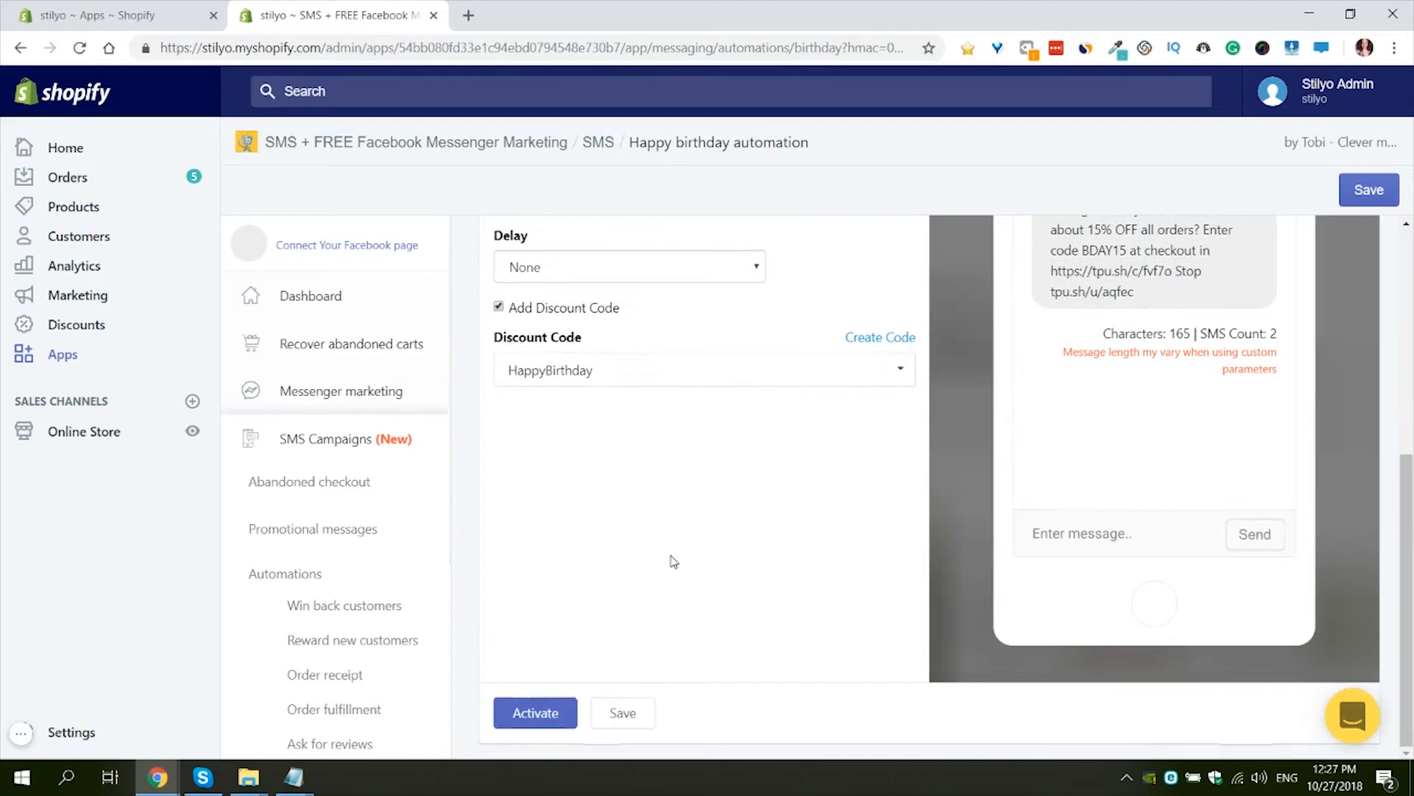
click(632, 718)
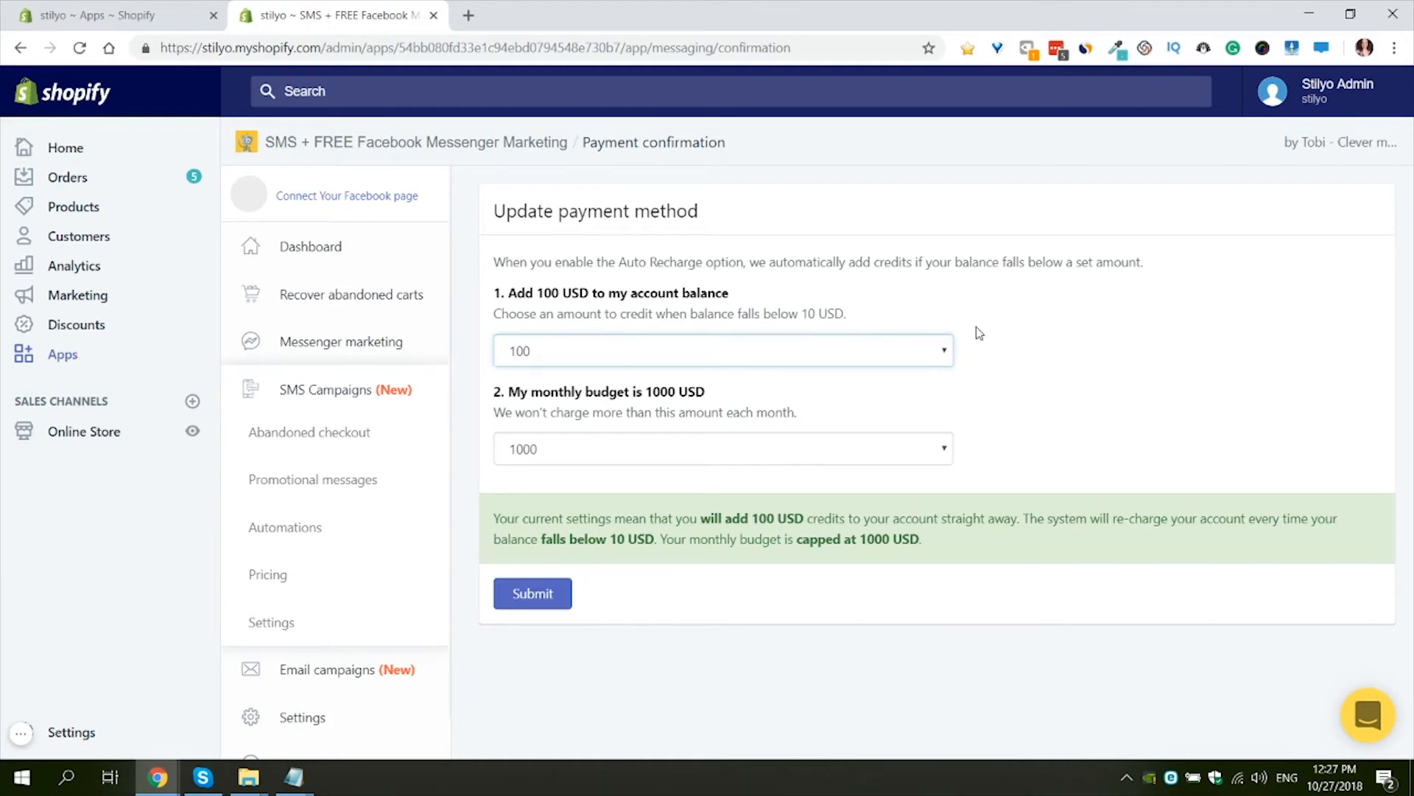
- Set the auto recharge amount added to the account balance to 20 USD
click(943, 352)
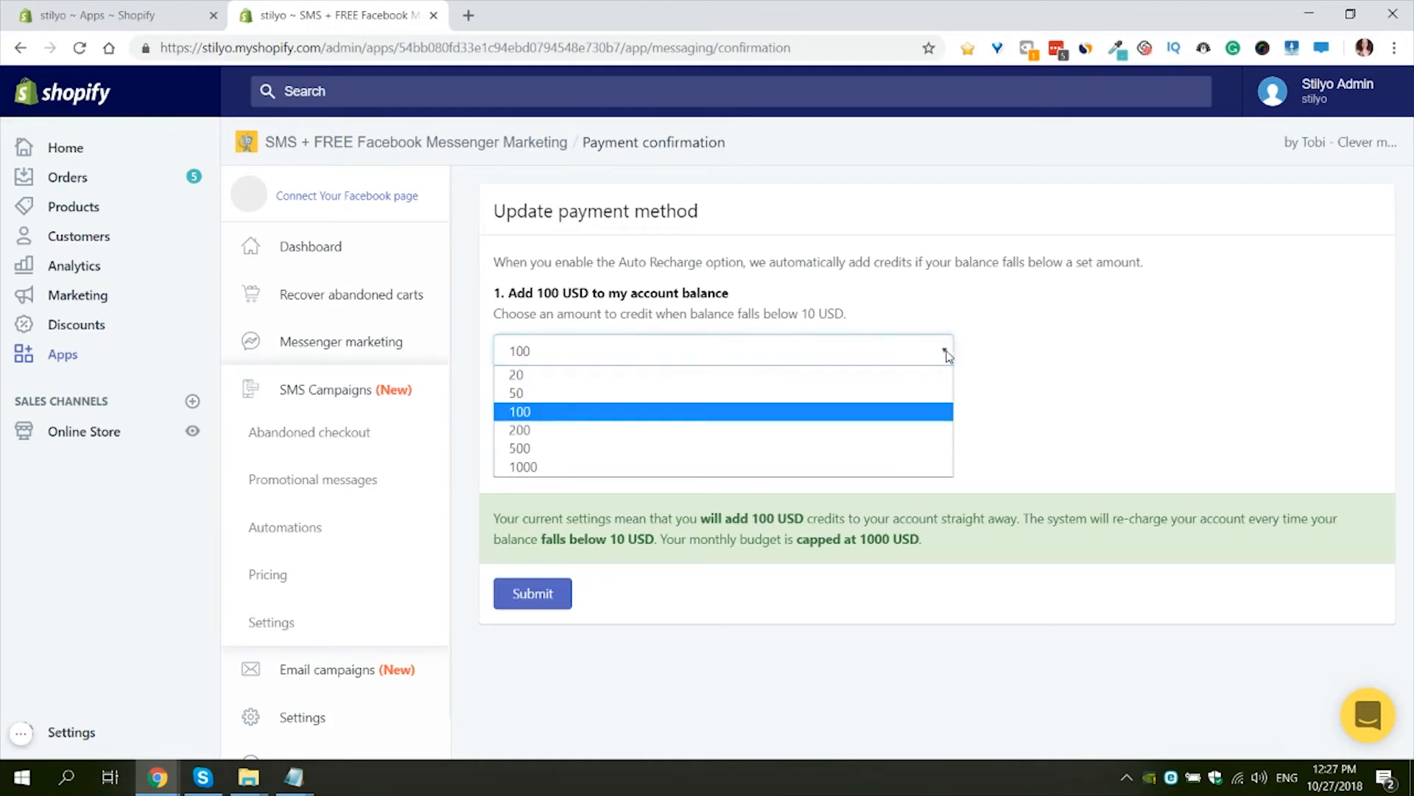
click(905, 376)
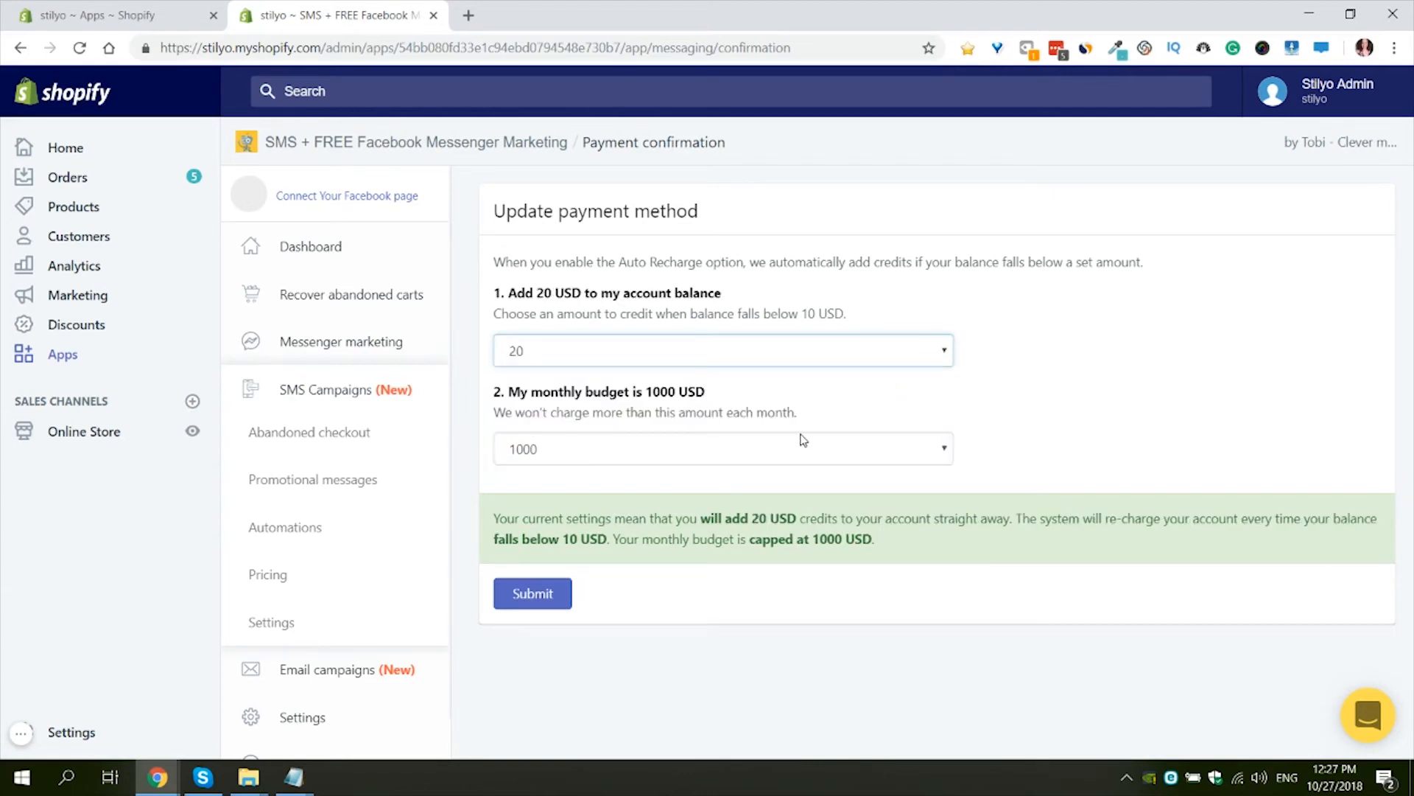